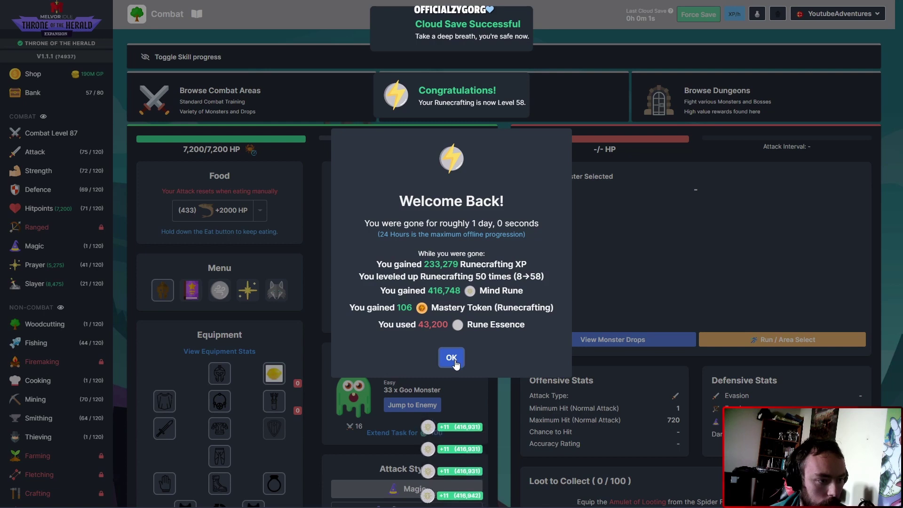
Step: Dismiss the offline summary and stop crafting Mind Runes in Runecrafting
click(452, 358)
scroll(71, 371, down, 5)
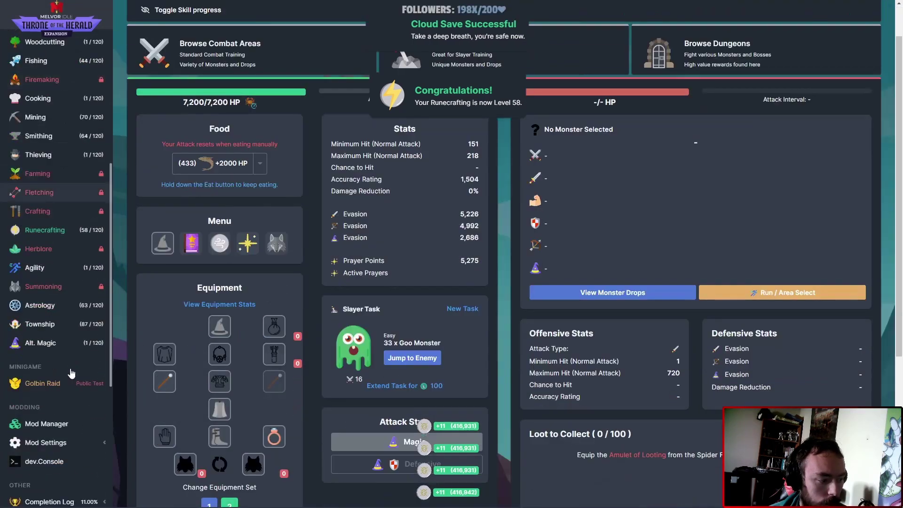
click(44, 230)
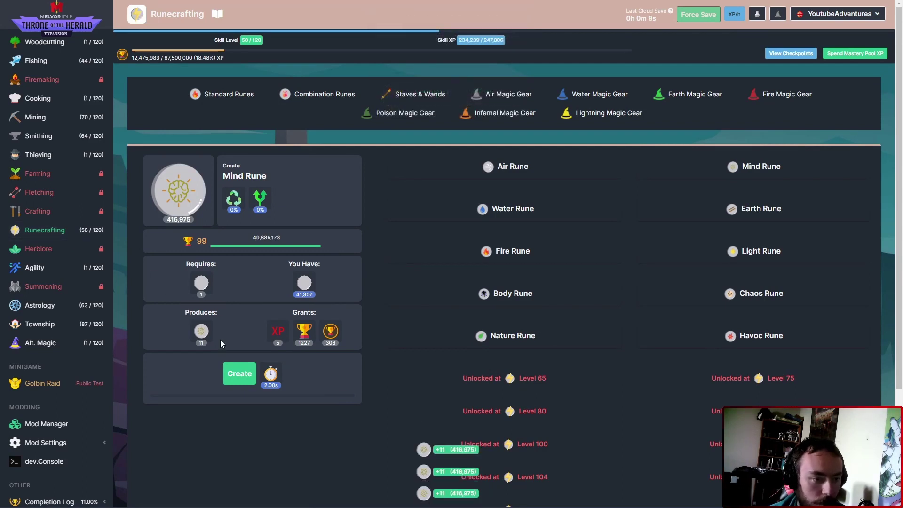
click(243, 378)
Step: Review the Staff of Earth, Air Battlestaff and Air Adept Wizard Hat and Robes recipes
click(424, 94)
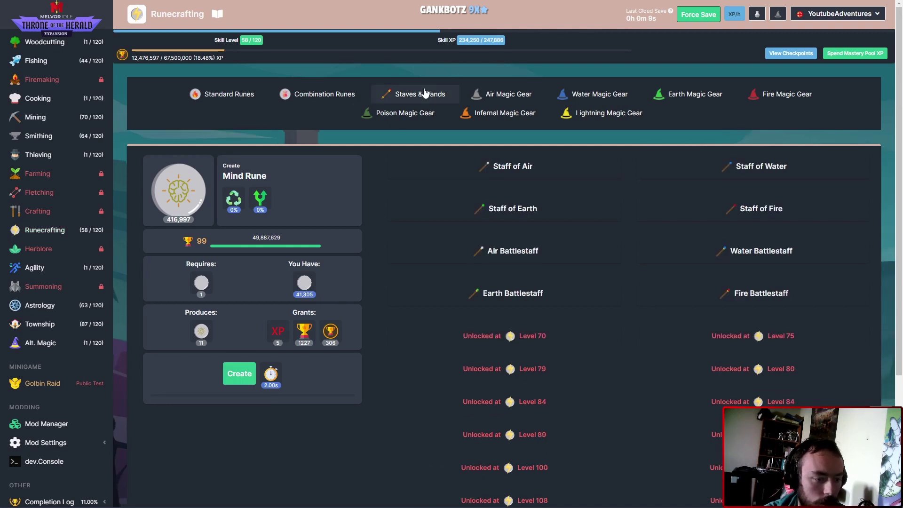
click(514, 208)
click(514, 257)
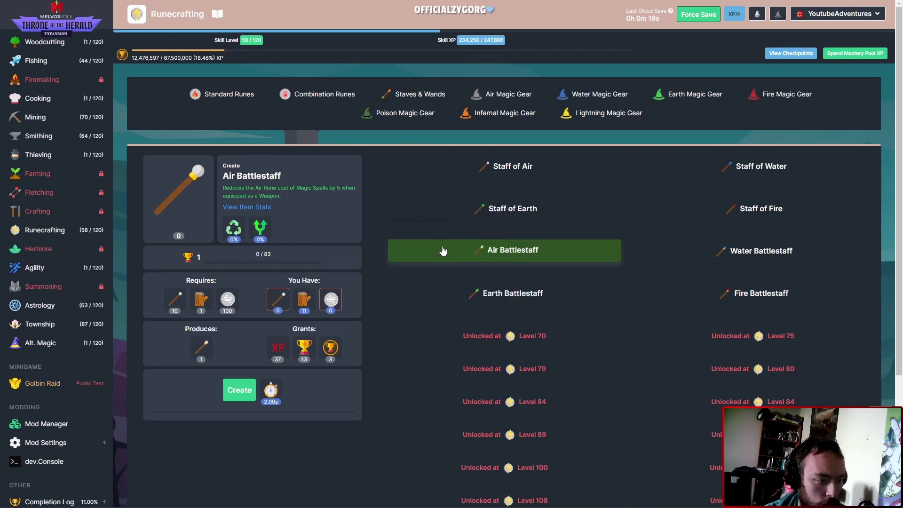
click(505, 93)
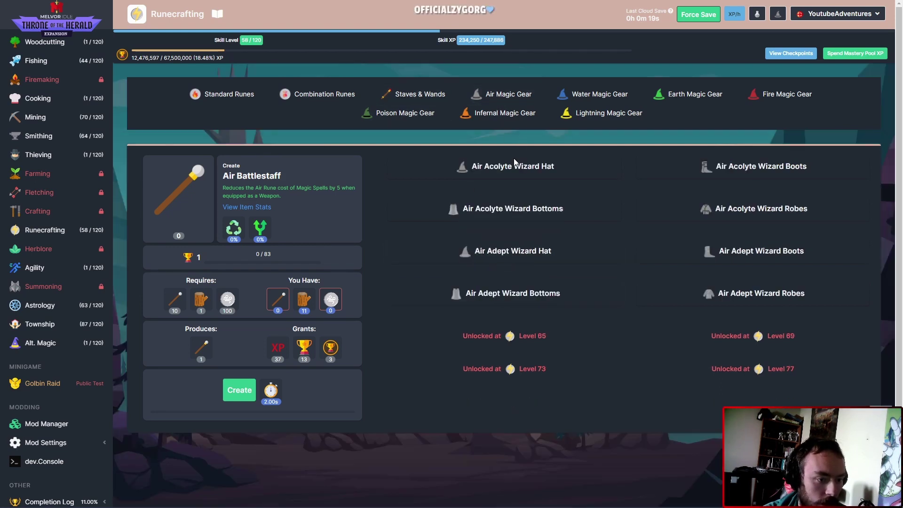
click(517, 255)
click(666, 293)
click(536, 252)
Step: Start crafting Air Runes from the standard rune recipes
click(225, 97)
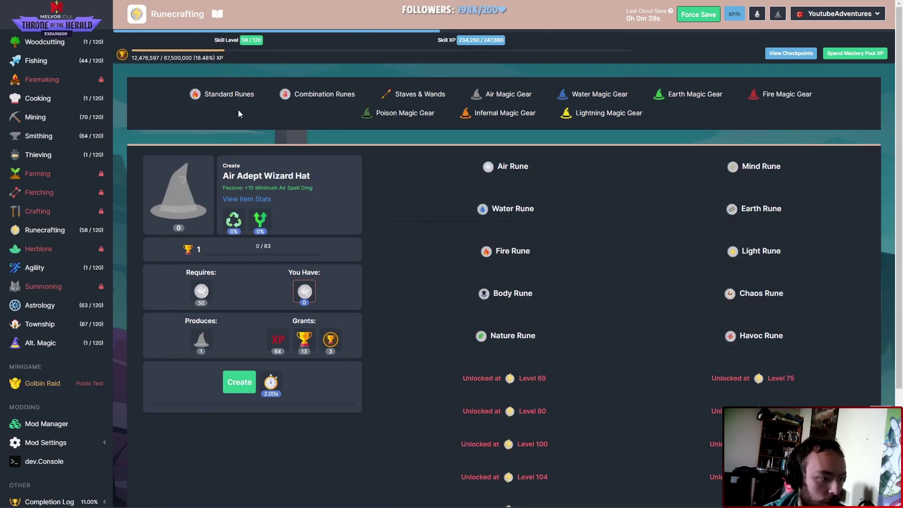
click(501, 170)
click(239, 372)
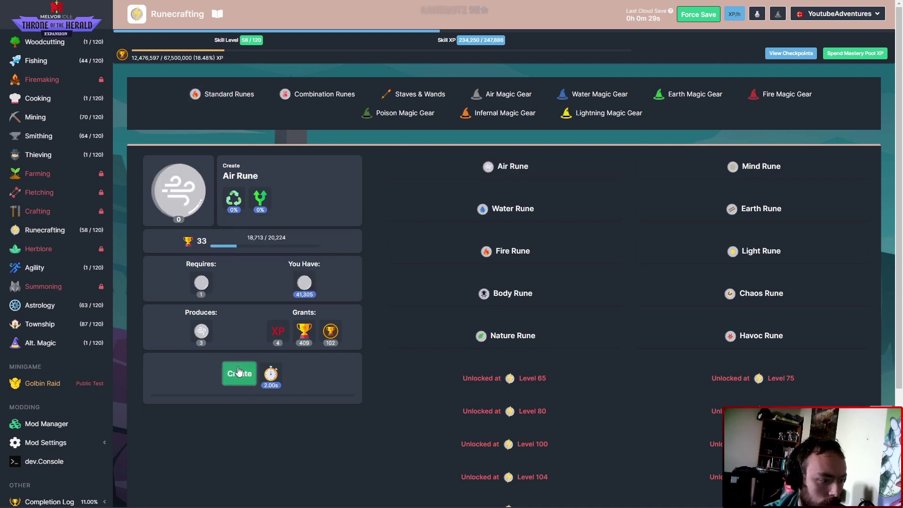
scroll(57, 353, up, 1)
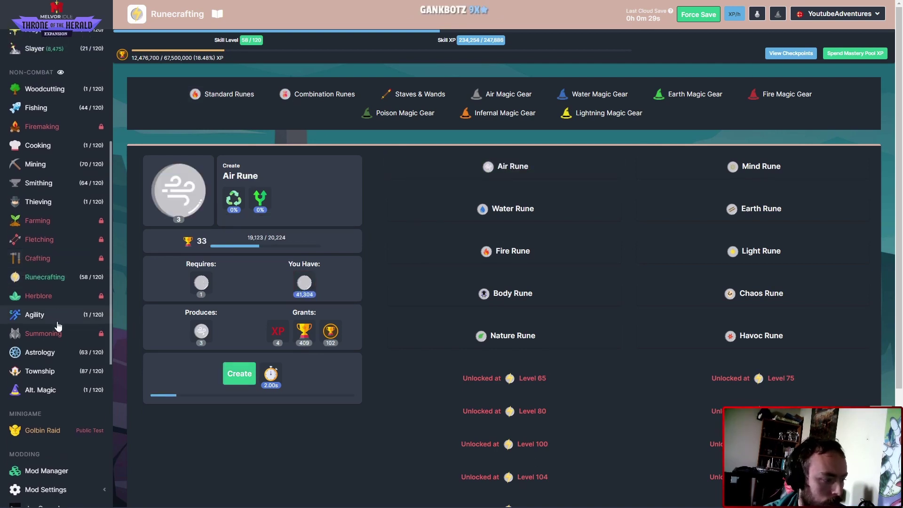
Step: In Township, alternate Cottage upgrades with 12-tick town advances
click(57, 372)
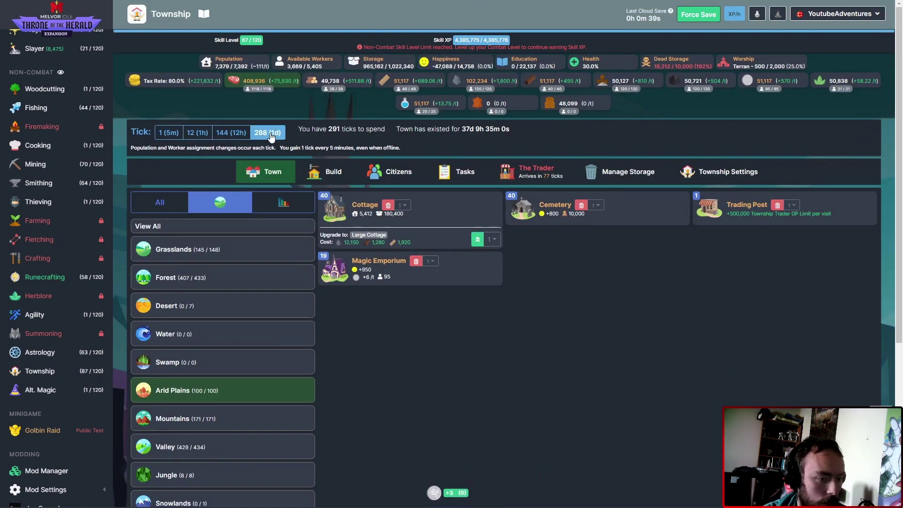
click(477, 240)
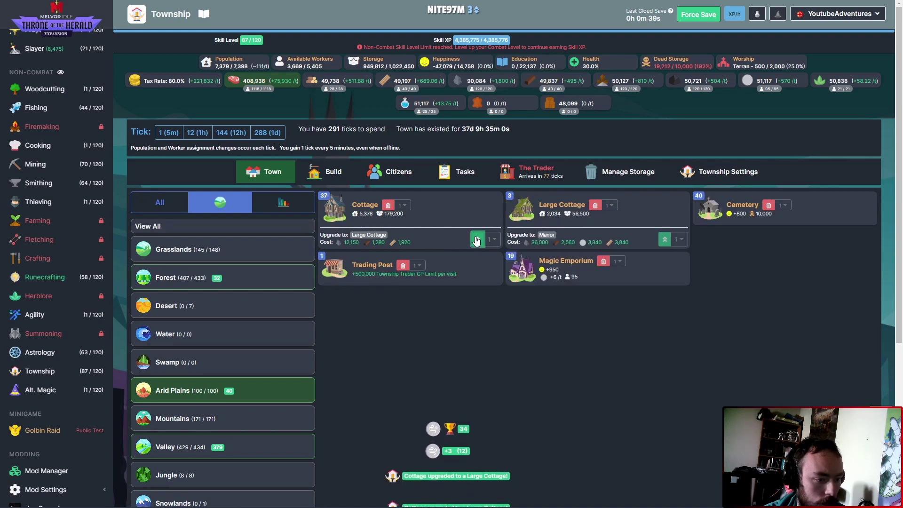
click(477, 239)
click(477, 240)
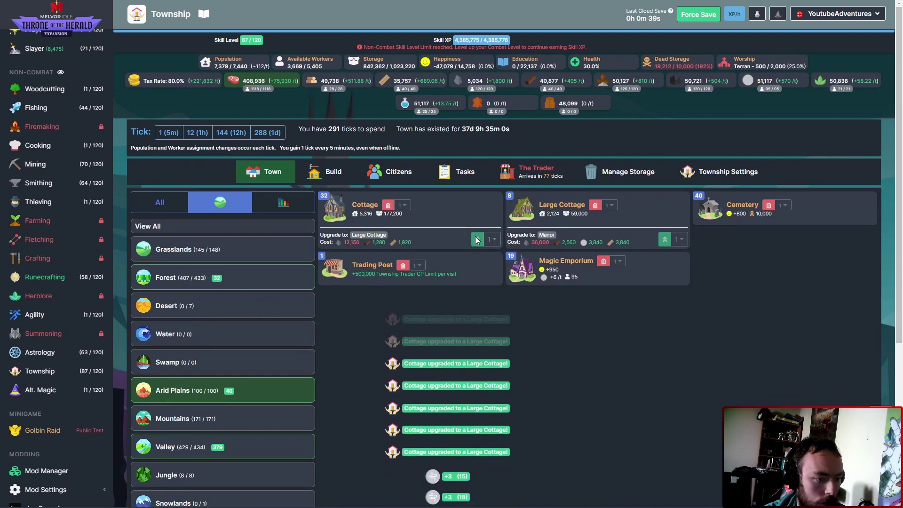
click(198, 132)
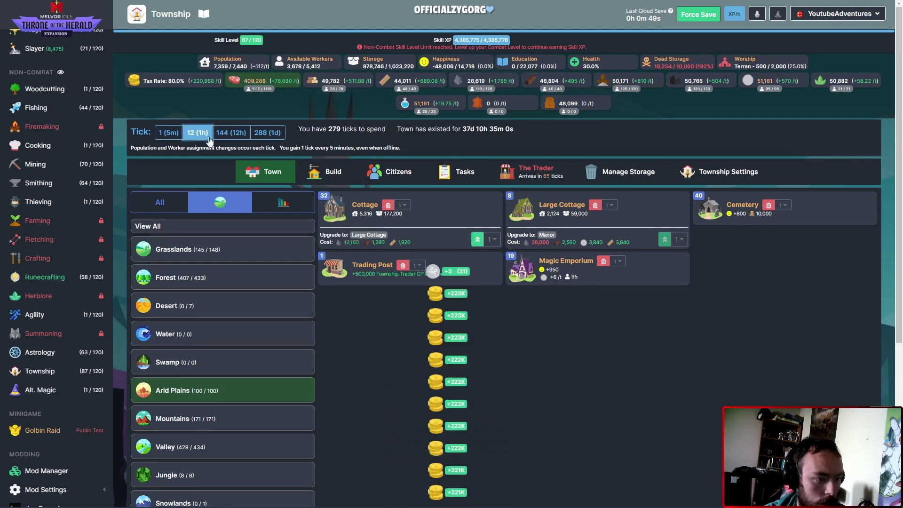
click(477, 240)
click(477, 240)
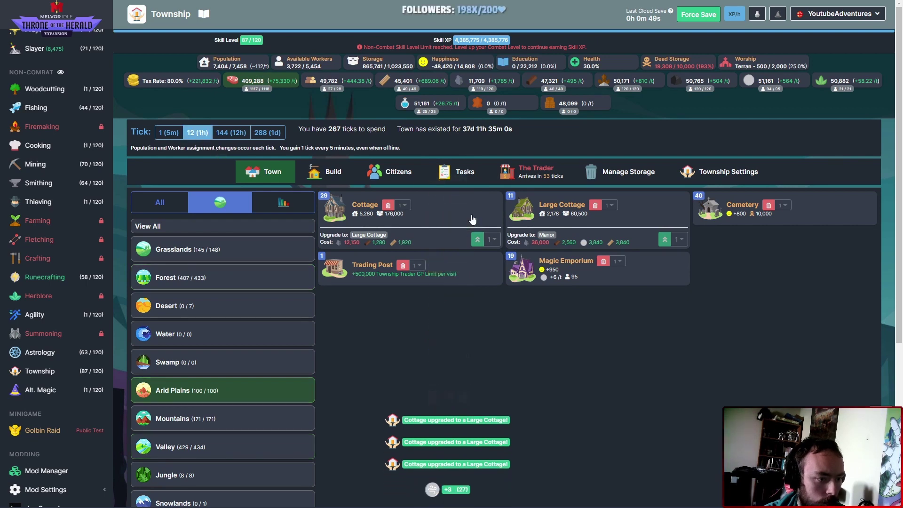
key(Return)
click(480, 238)
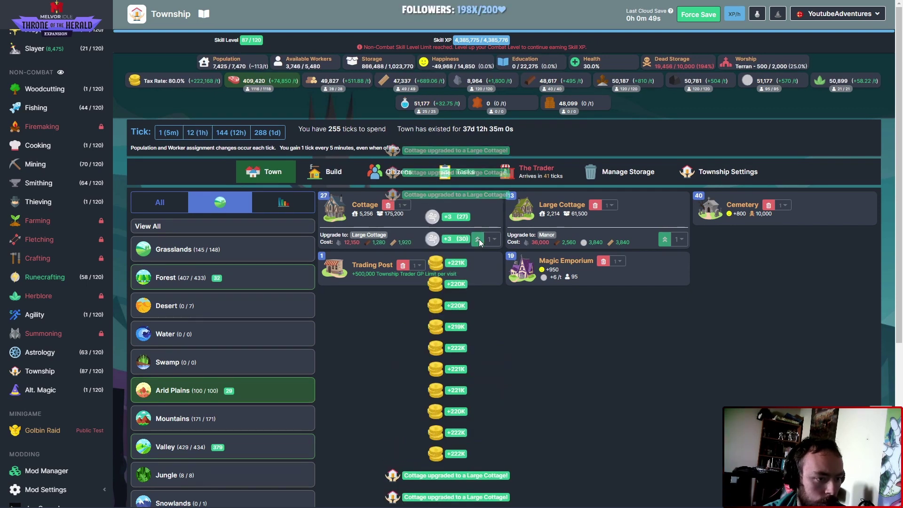
click(201, 133)
key(Return)
click(477, 240)
click(477, 240)
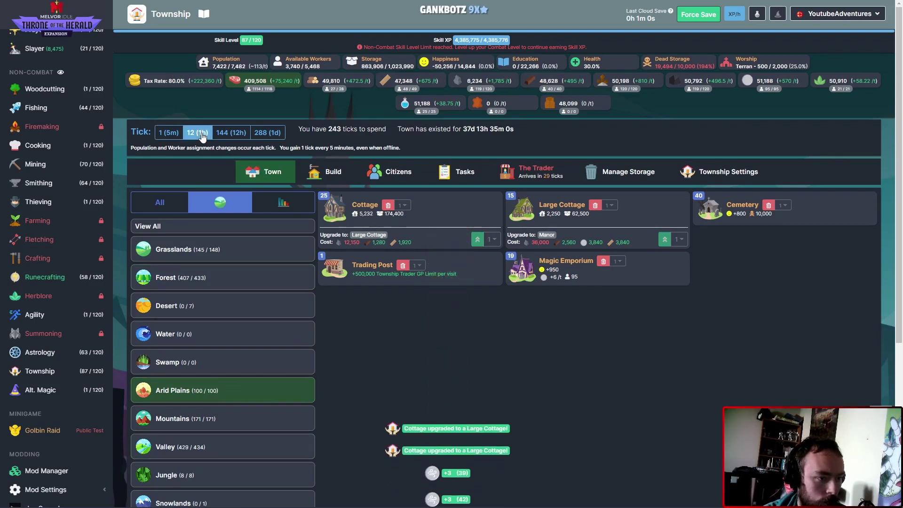
Step: Keep spending 12-tick batches and upgrading Cottages until 27 Large Cottages exist
key(Return)
click(476, 240)
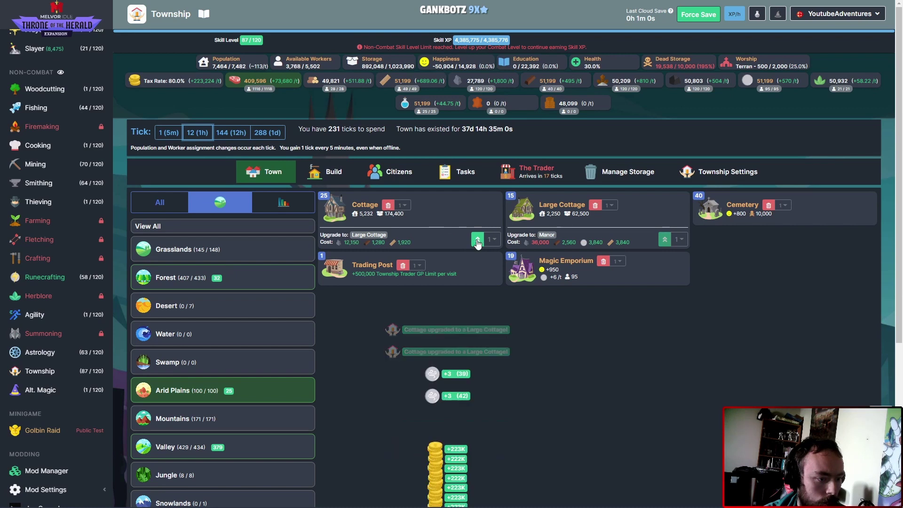
click(197, 132)
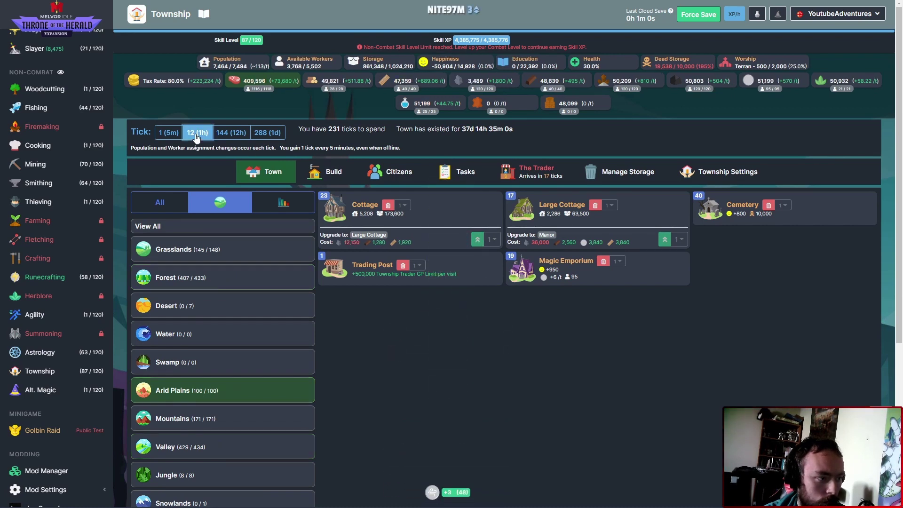
click(478, 240)
click(478, 239)
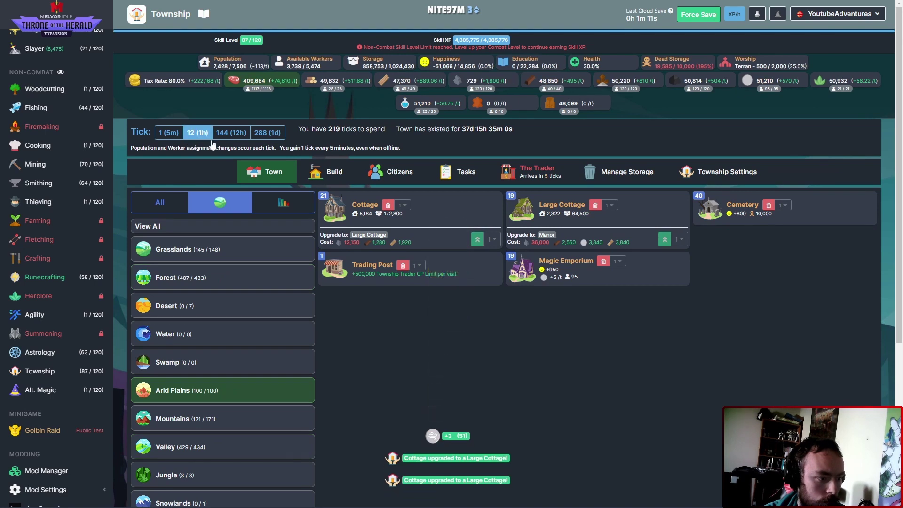
click(477, 240)
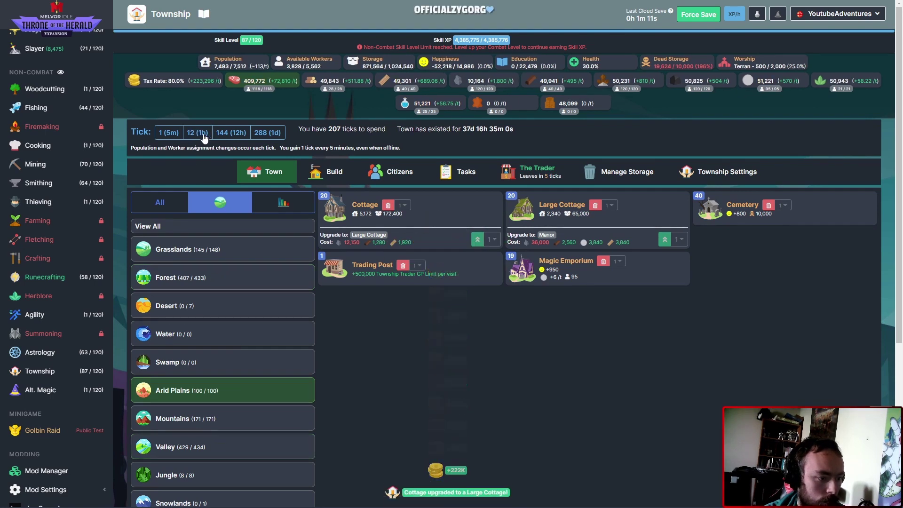
click(476, 241)
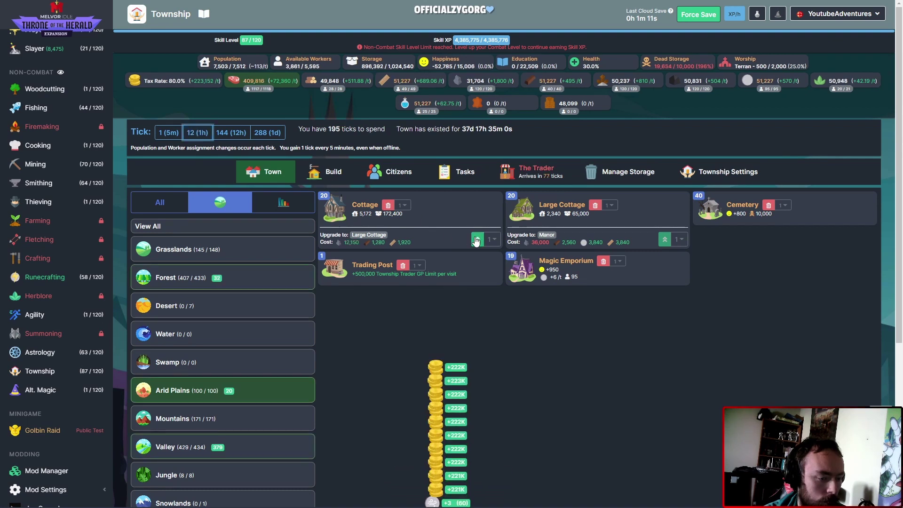
click(197, 133)
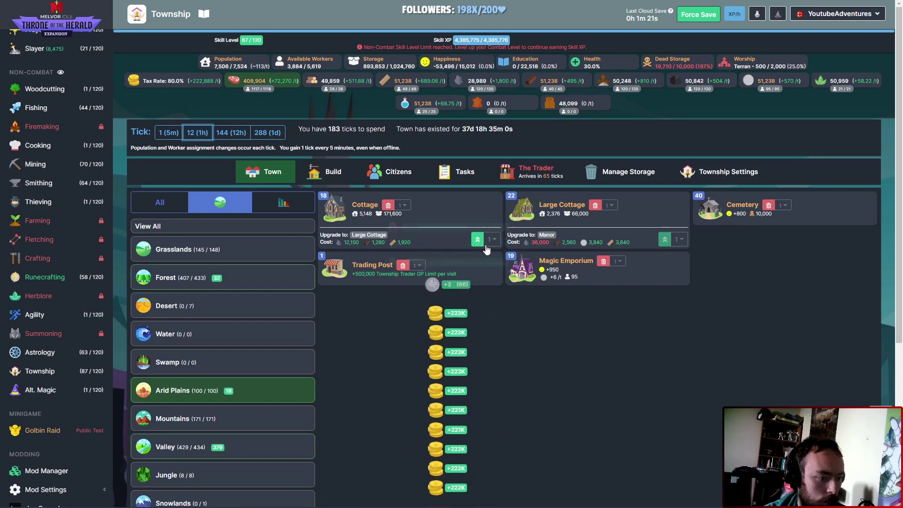
click(478, 241)
click(478, 241)
click(197, 132)
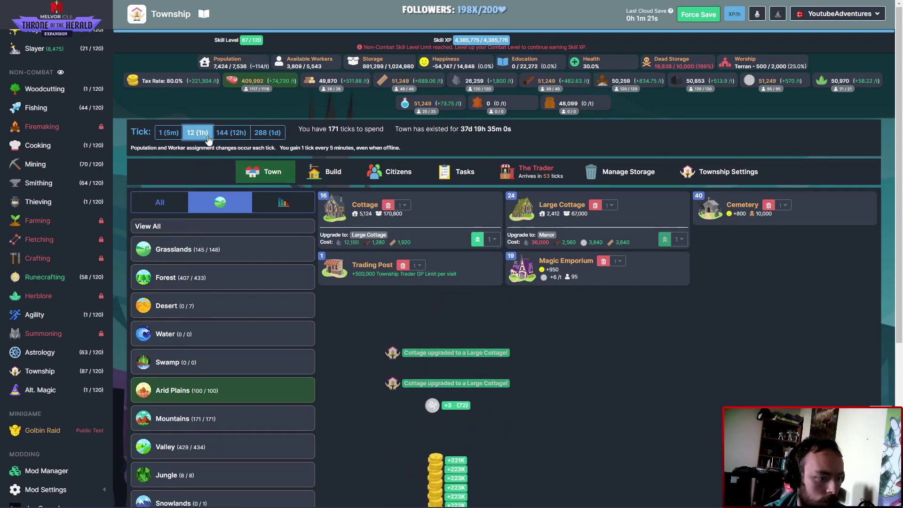
click(478, 241)
click(477, 242)
click(477, 241)
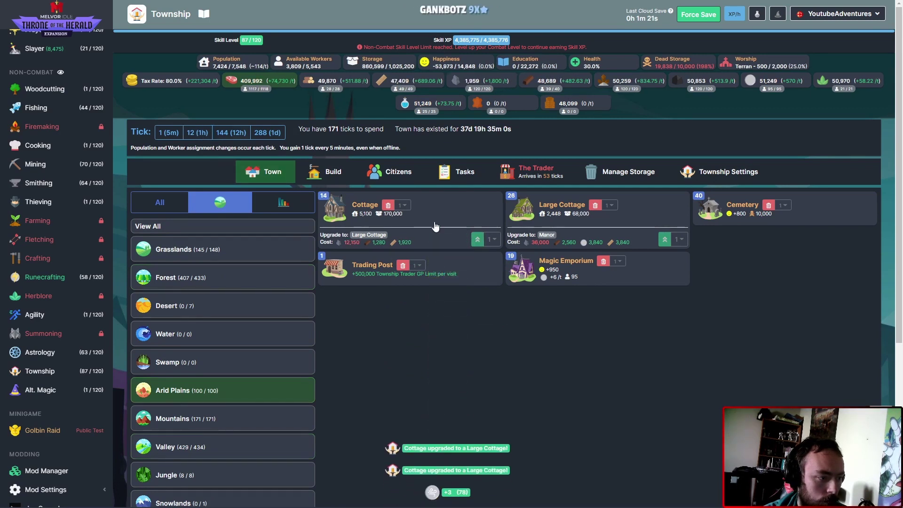
click(478, 241)
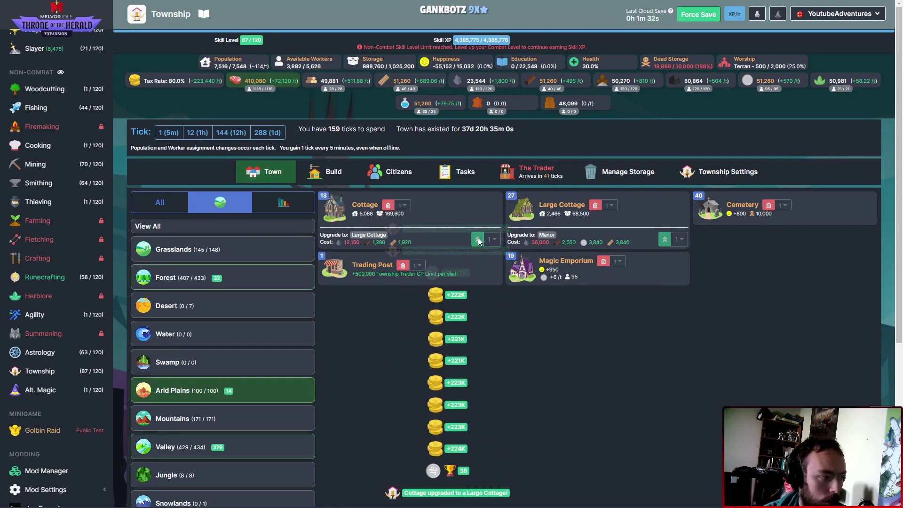
scroll(57, 211, up, 4)
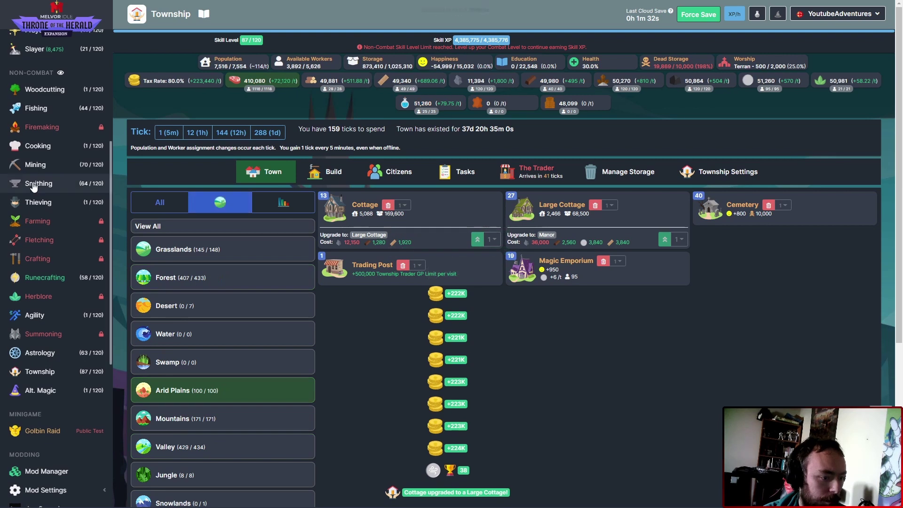
Step: Spend hour-long tick batches while upgrading Arid Plains Cottages to Large Cottages
click(198, 132)
click(478, 241)
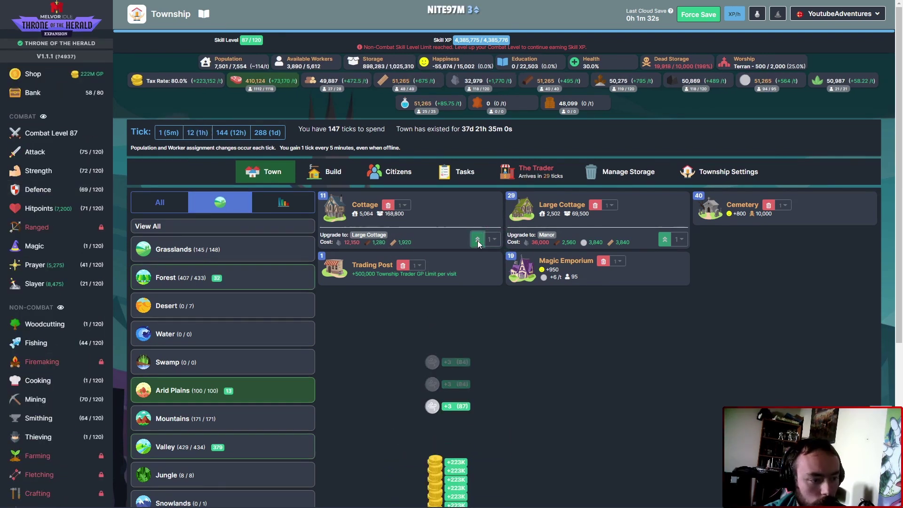
click(198, 133)
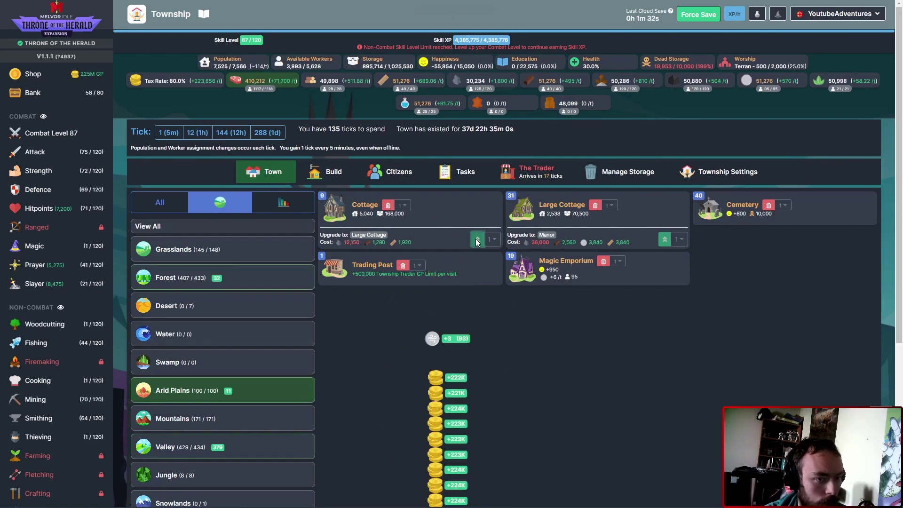
click(477, 241)
click(477, 242)
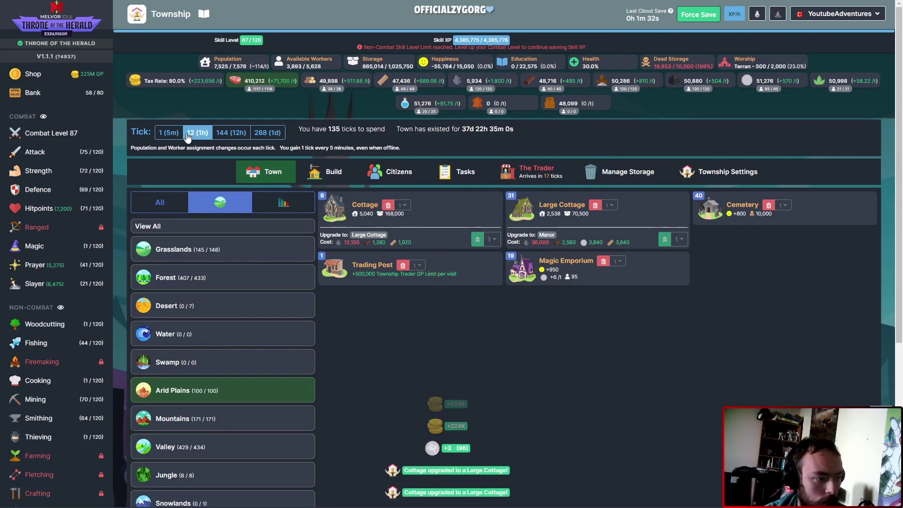
key(Return)
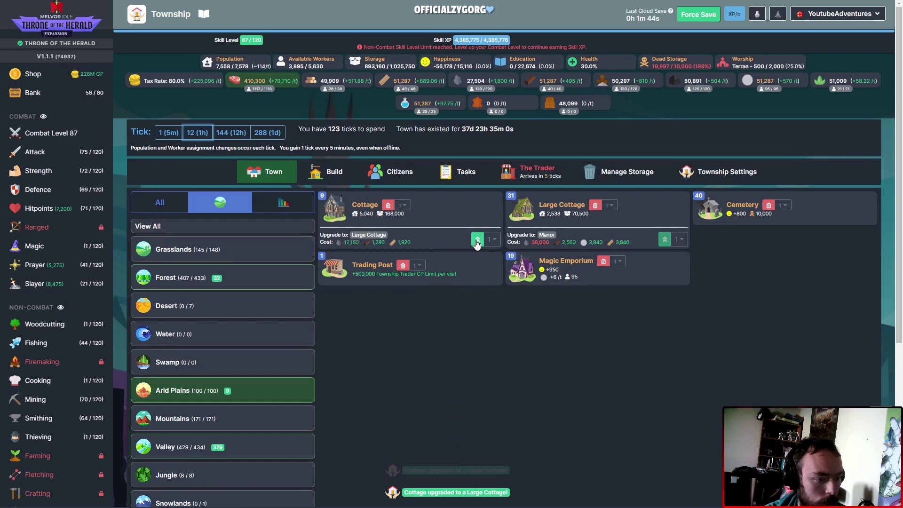
click(476, 242)
click(477, 242)
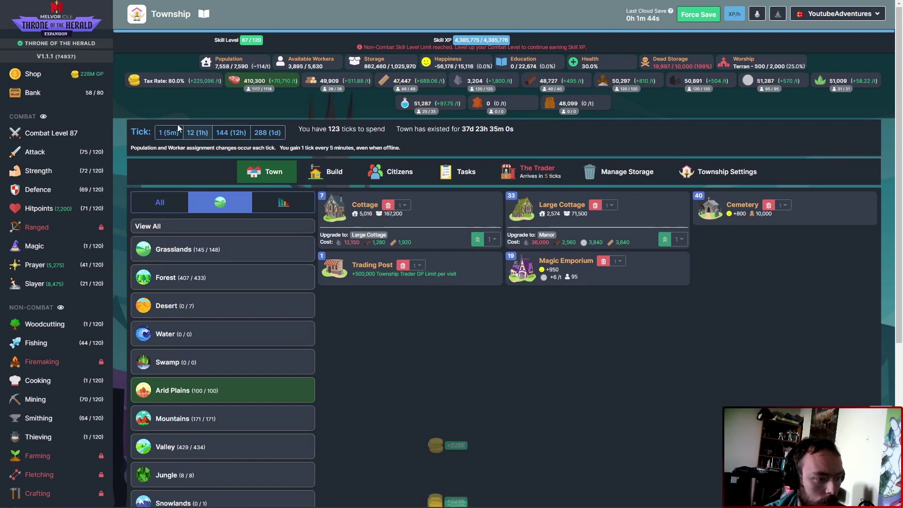
click(192, 133)
key(Return)
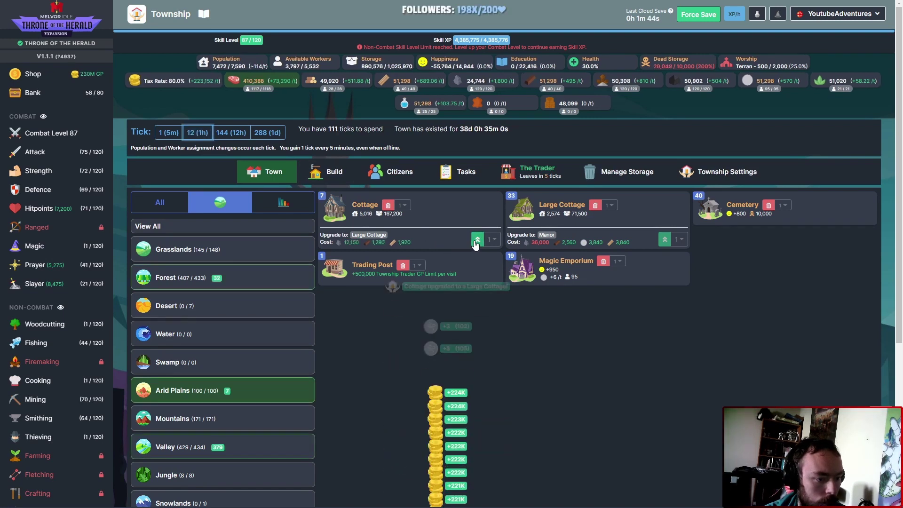
Step: Spend further tick hours until every Arid Plains Cottage is upgraded
click(474, 241)
click(474, 241)
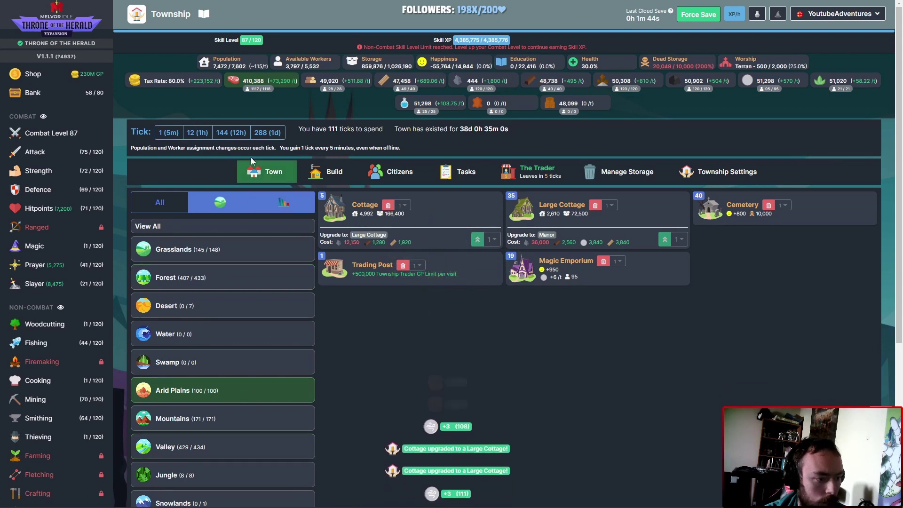
click(197, 133)
key(Return)
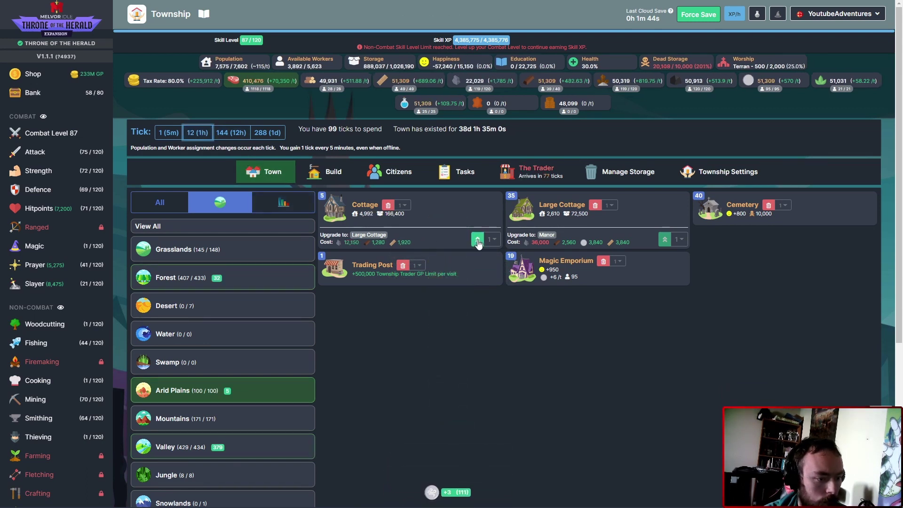
click(478, 239)
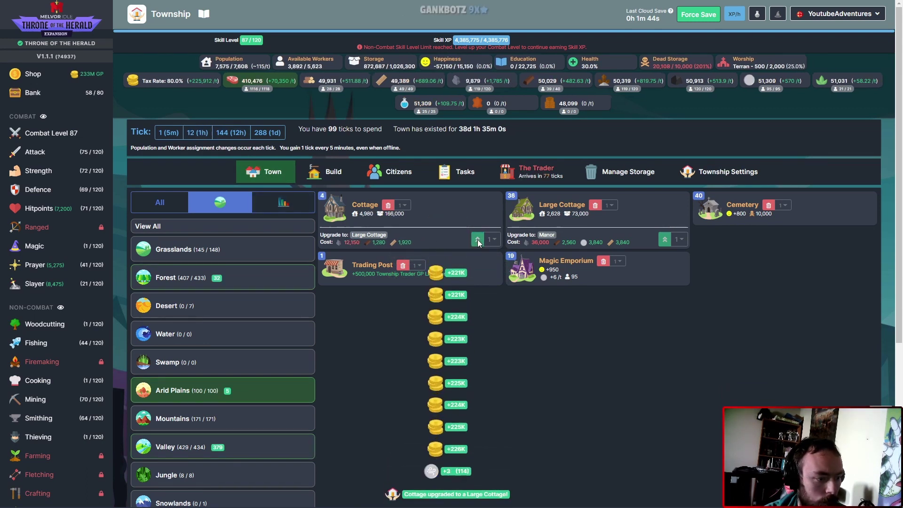
click(197, 135)
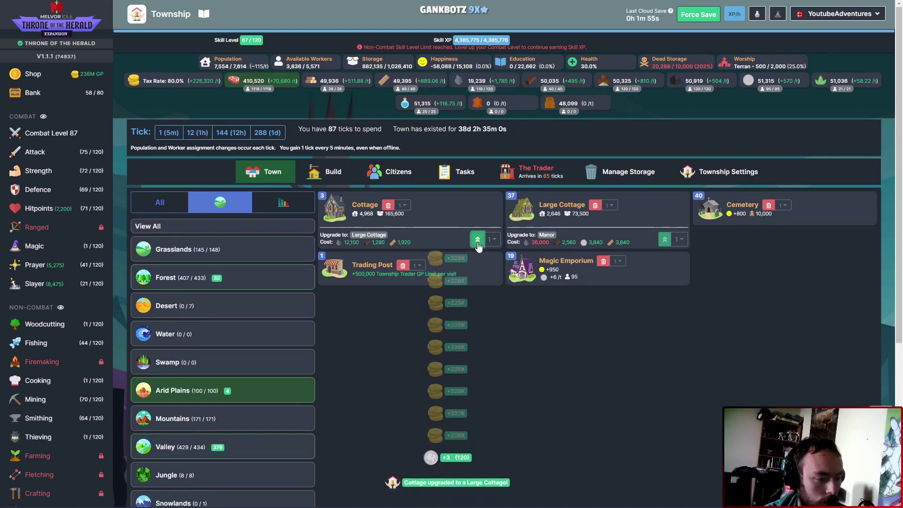
click(478, 241)
click(196, 135)
click(478, 240)
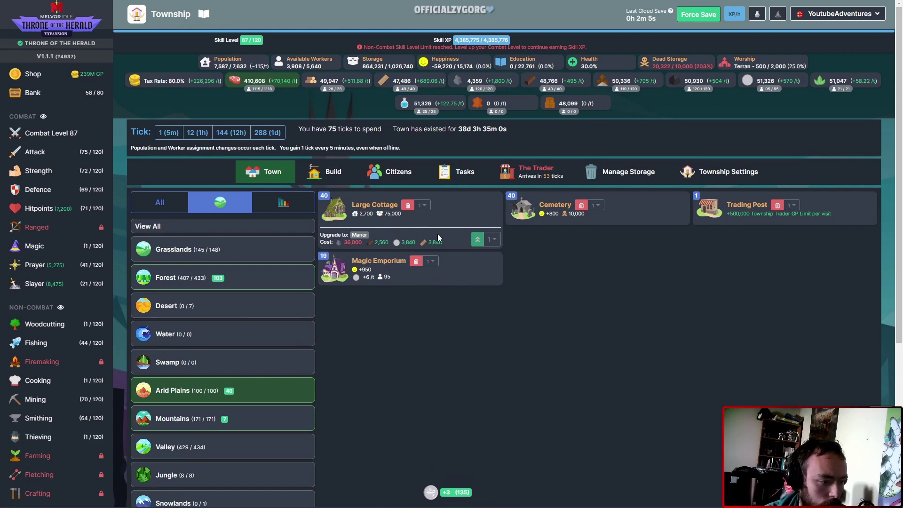
Step: Filter to the Forest biome and upgrade its Cottages, spending the last ticks
click(223, 227)
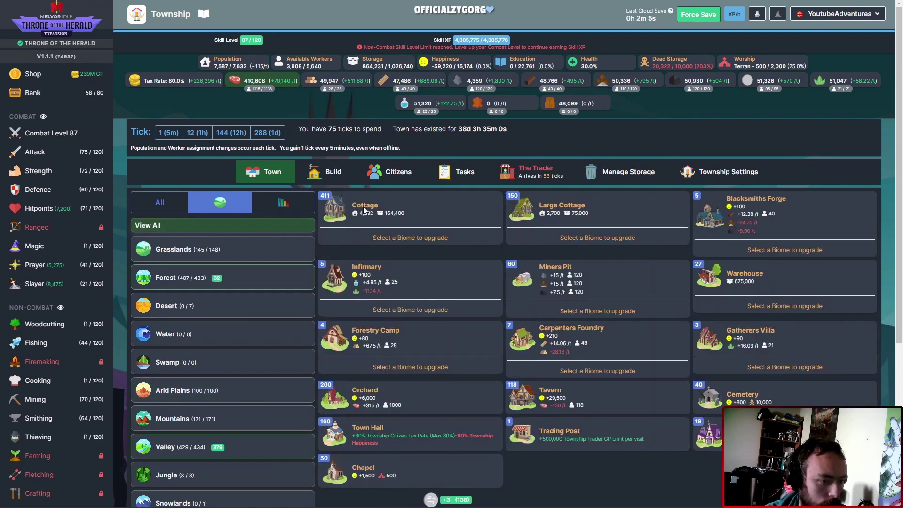
click(226, 282)
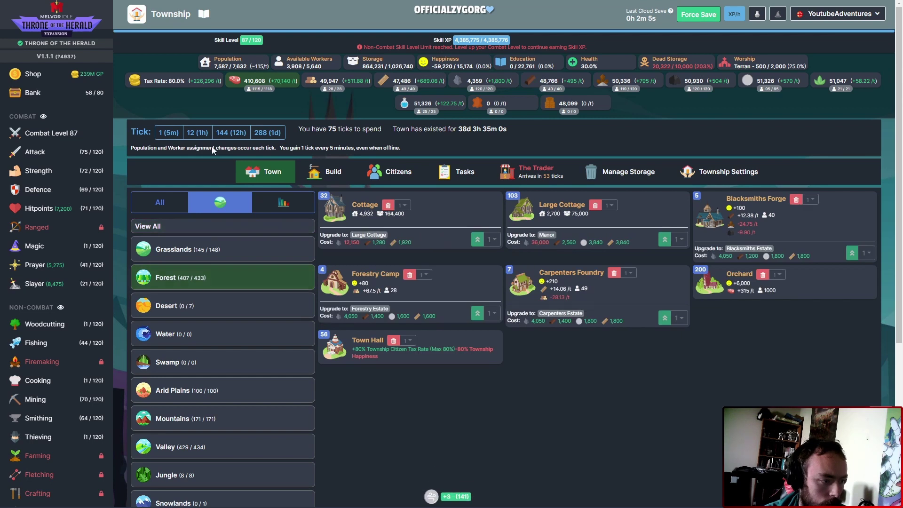
triple_click(478, 241)
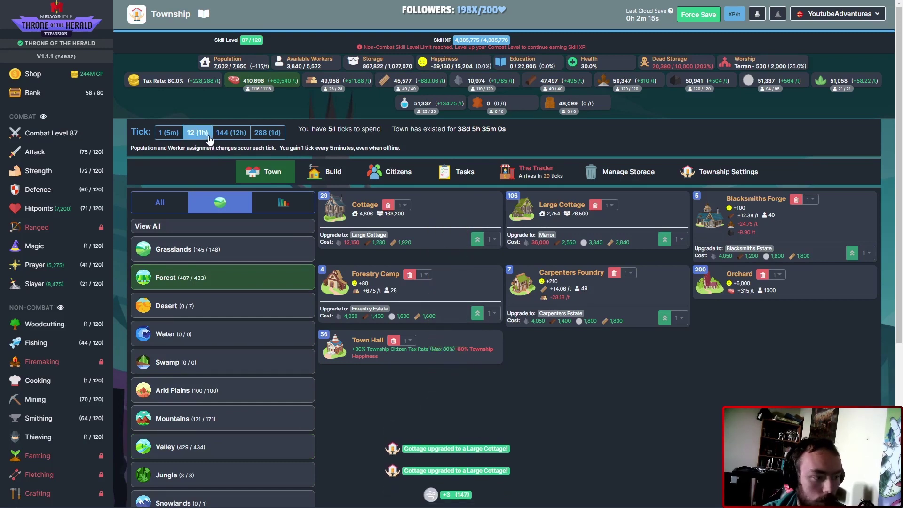
triple_click(475, 241)
triple_click(475, 240)
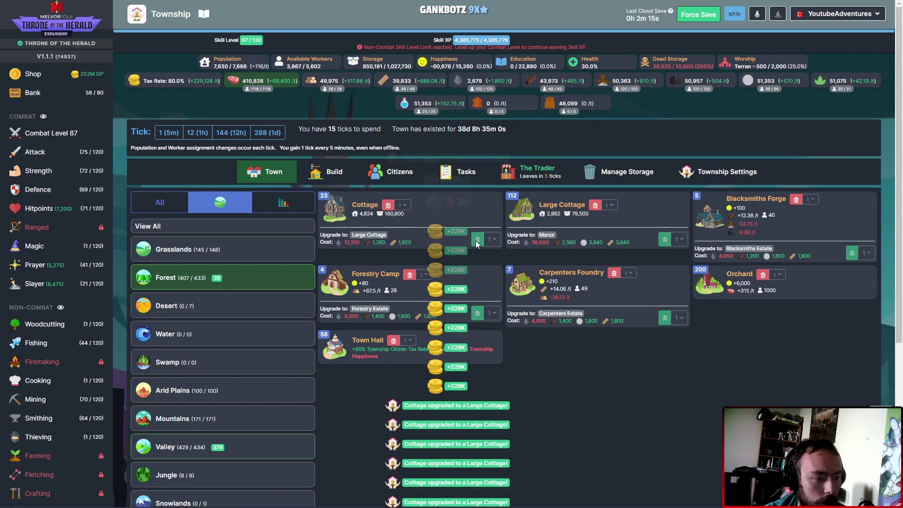
click(197, 134)
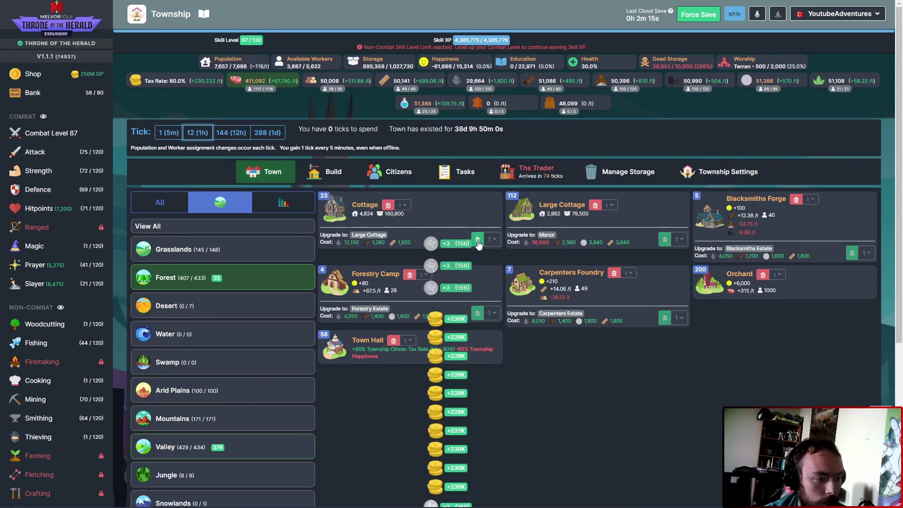
double_click(478, 240)
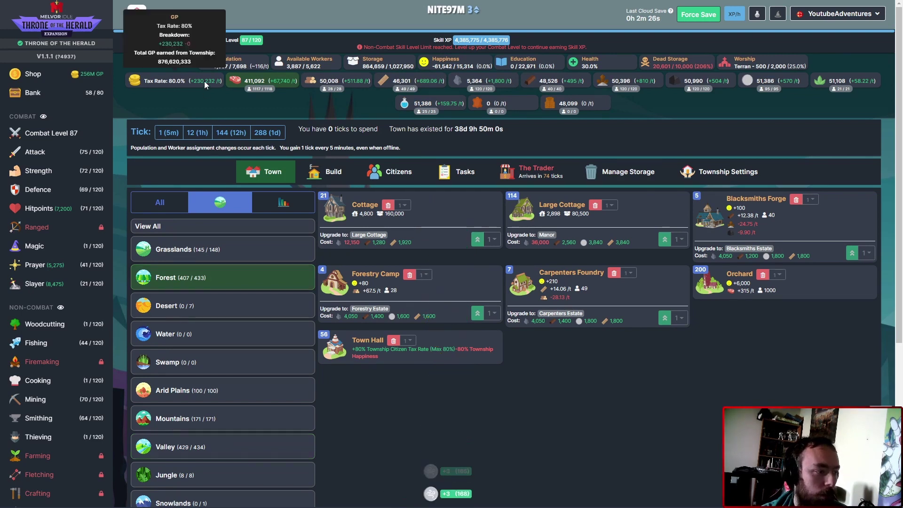
scroll(71, 233, down, 3)
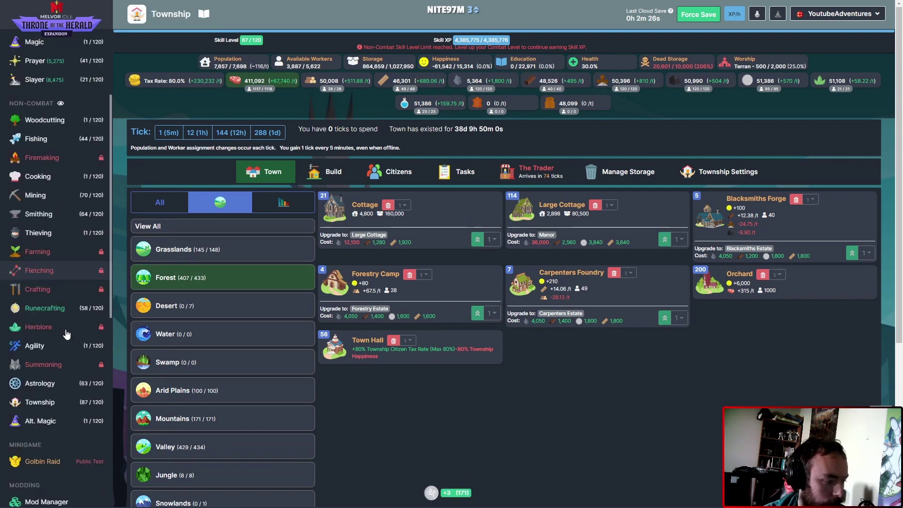
Step: Check the Air Battlestaff recipe and select the Air Adept Wizard Hat
click(60, 279)
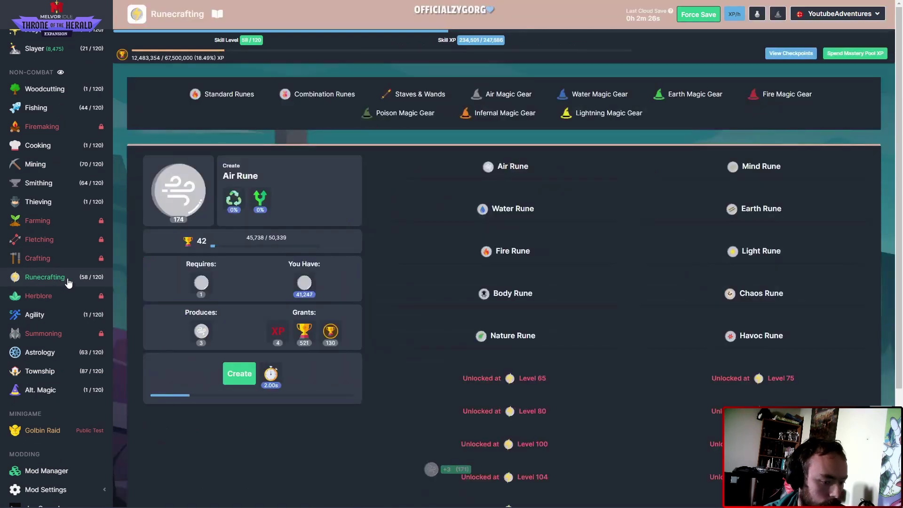
click(409, 97)
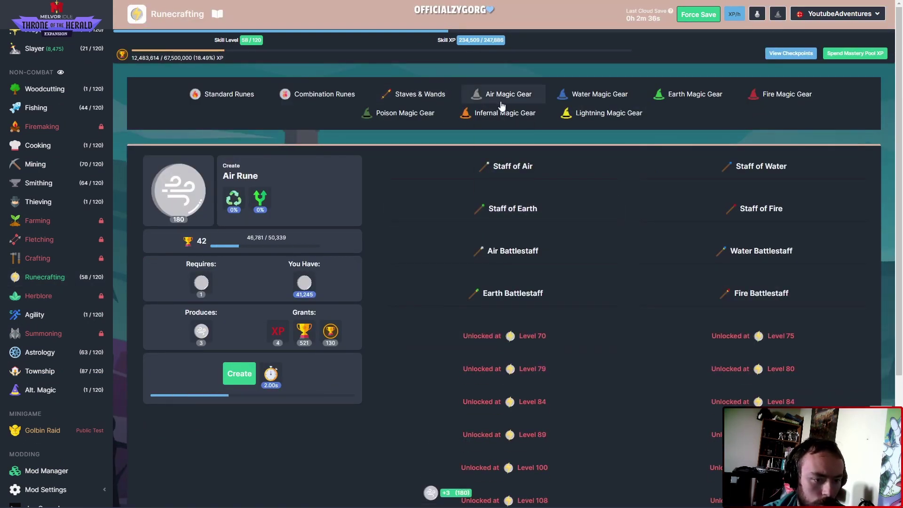
click(529, 254)
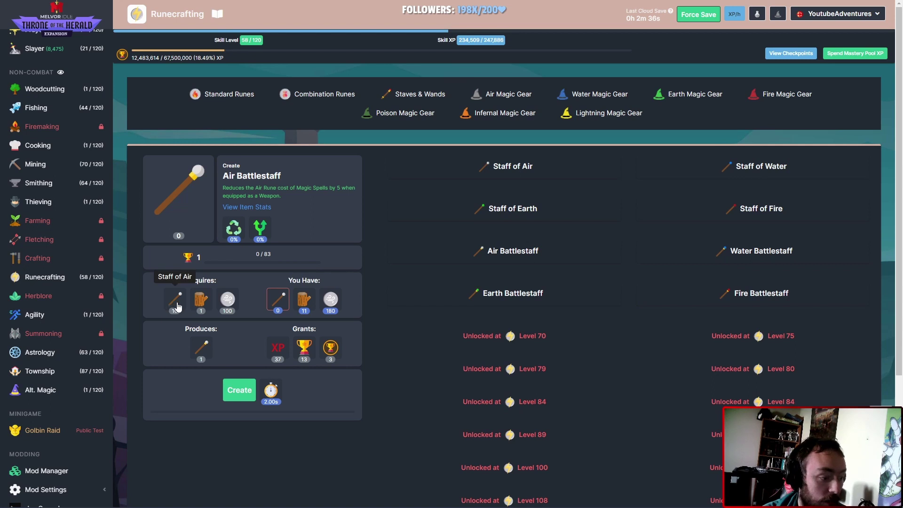
click(492, 96)
click(523, 260)
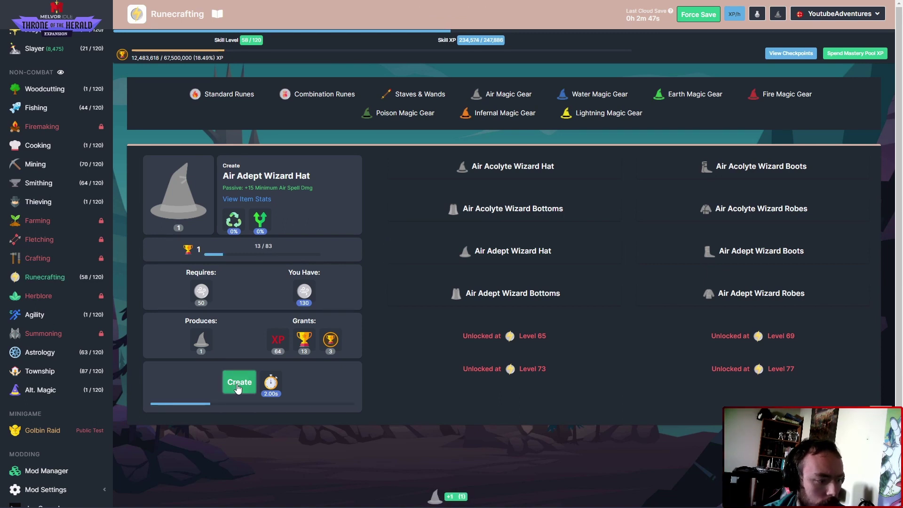
Step: Craft Air Adept Wizard Boots and check the Air Adept Wizard Bottoms recipe
click(693, 223)
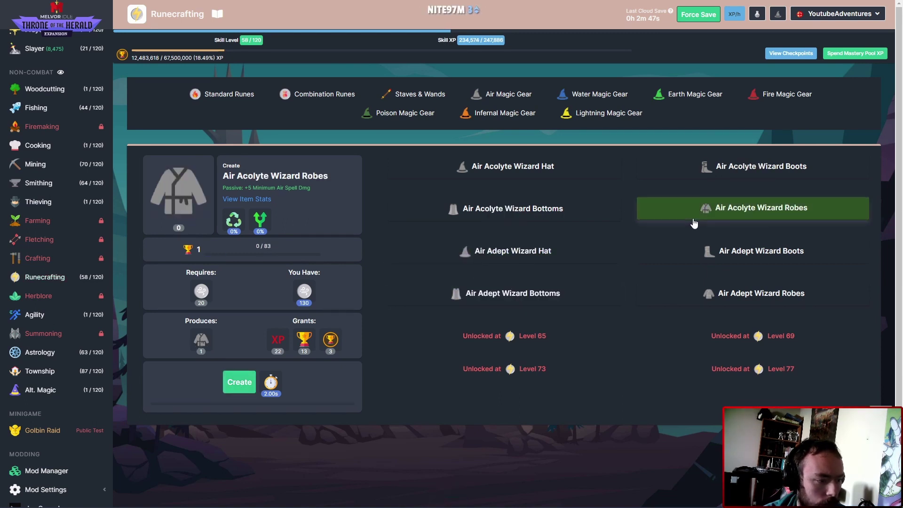
mouse_move(753, 251)
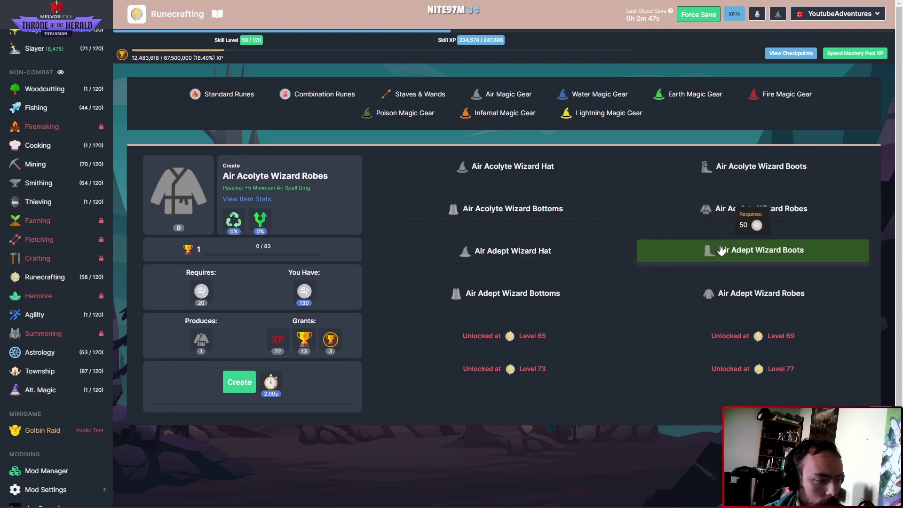
click(720, 250)
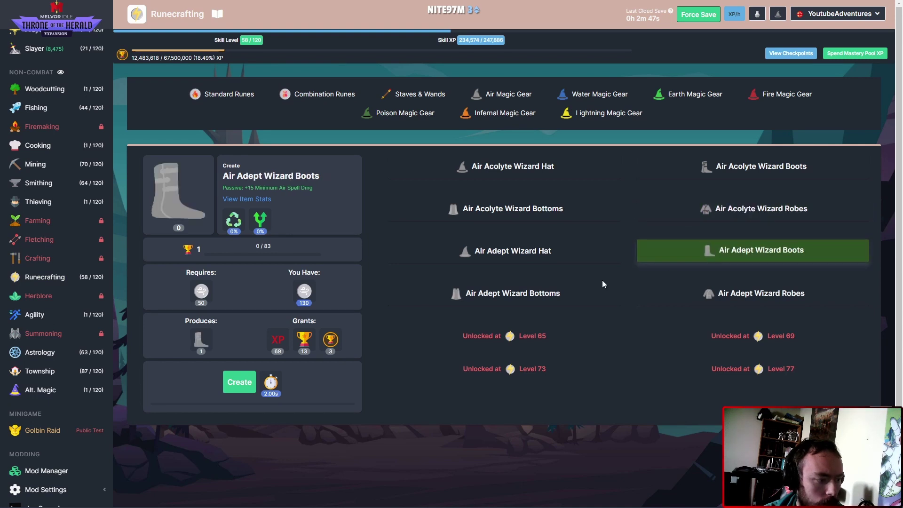
click(245, 383)
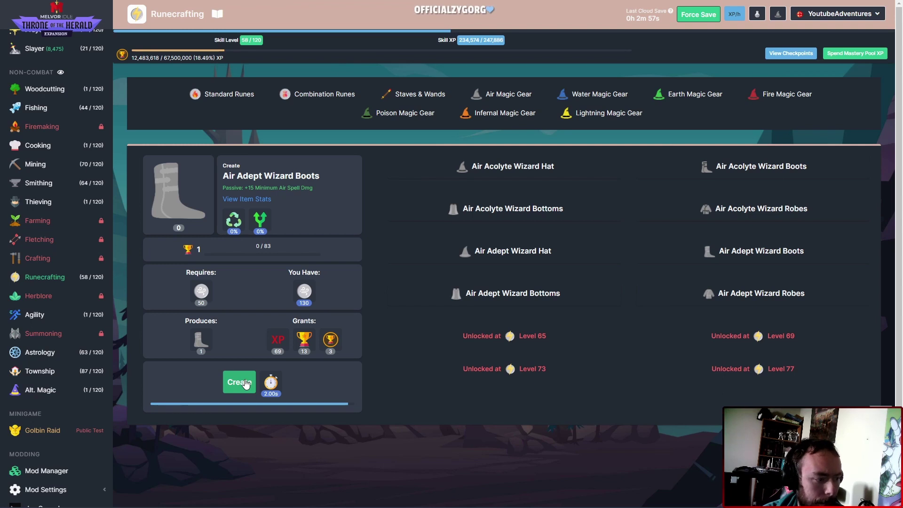
click(498, 293)
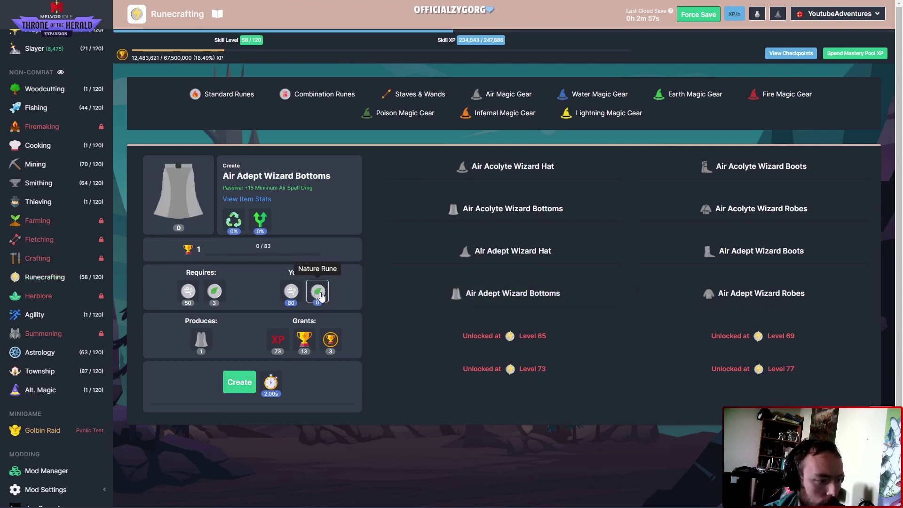
Step: Craft six Nature Runes from the basic rune list
click(737, 294)
click(519, 291)
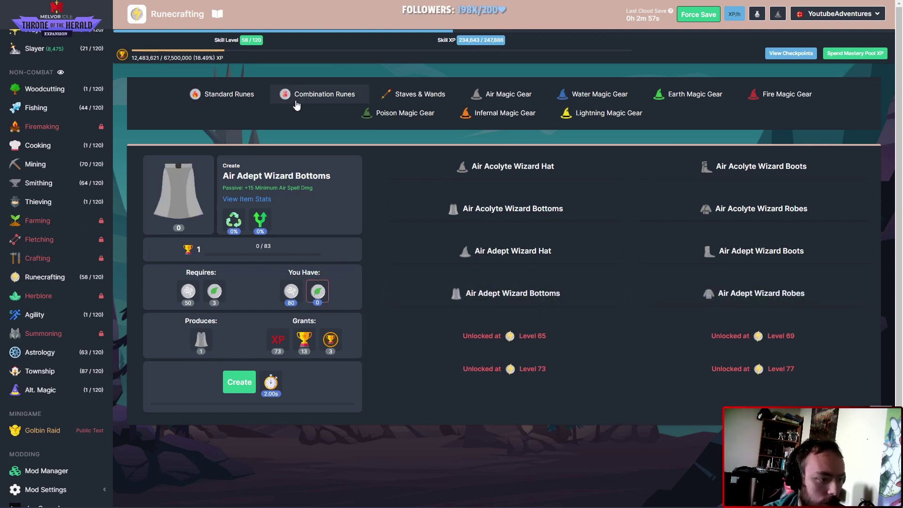
click(296, 99)
click(242, 99)
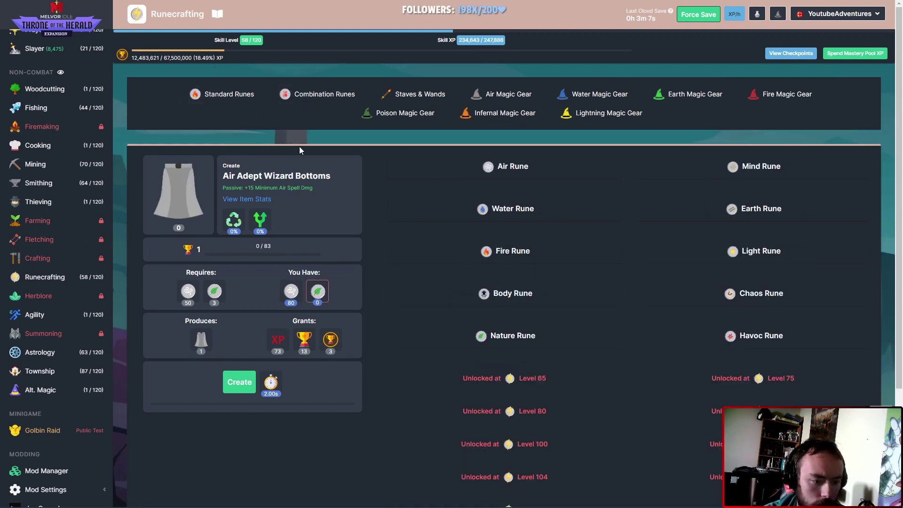
click(522, 344)
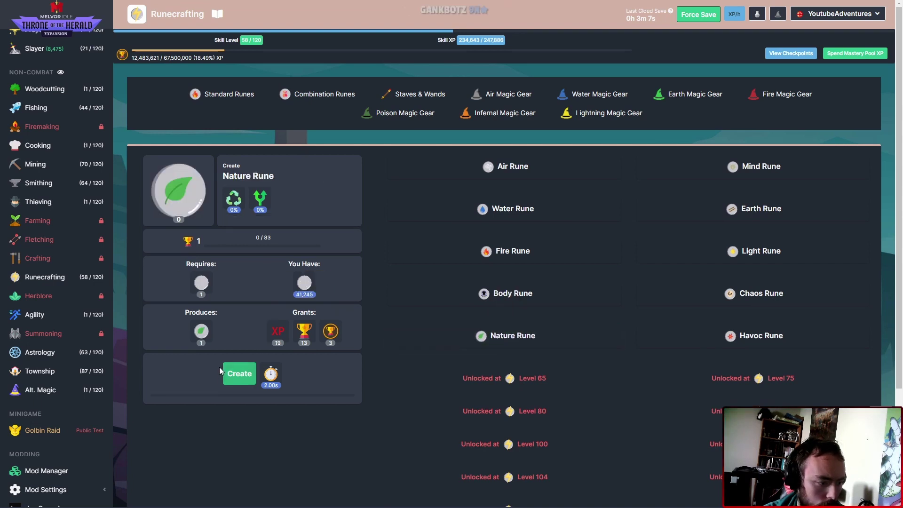
click(237, 376)
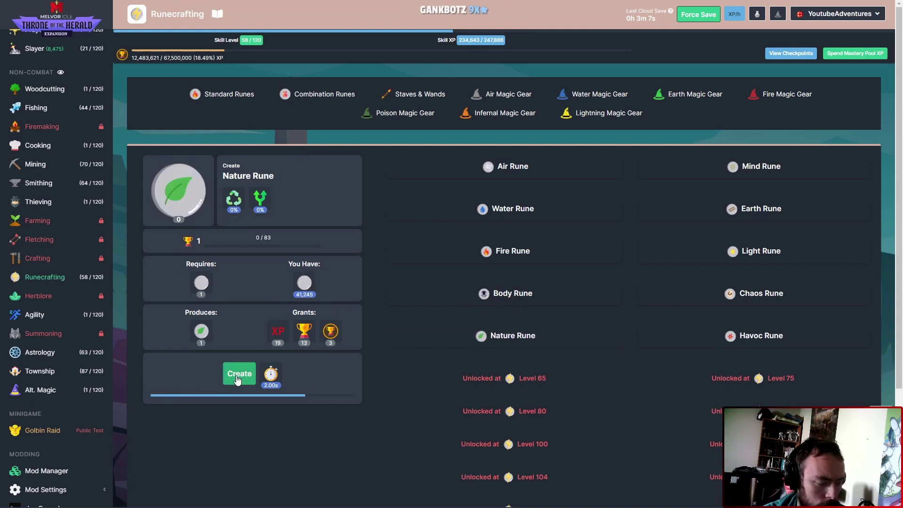
Step: Craft one pair of Air Adept Wizard Bottoms from the Air Magic Gear recipes
click(422, 95)
click(484, 93)
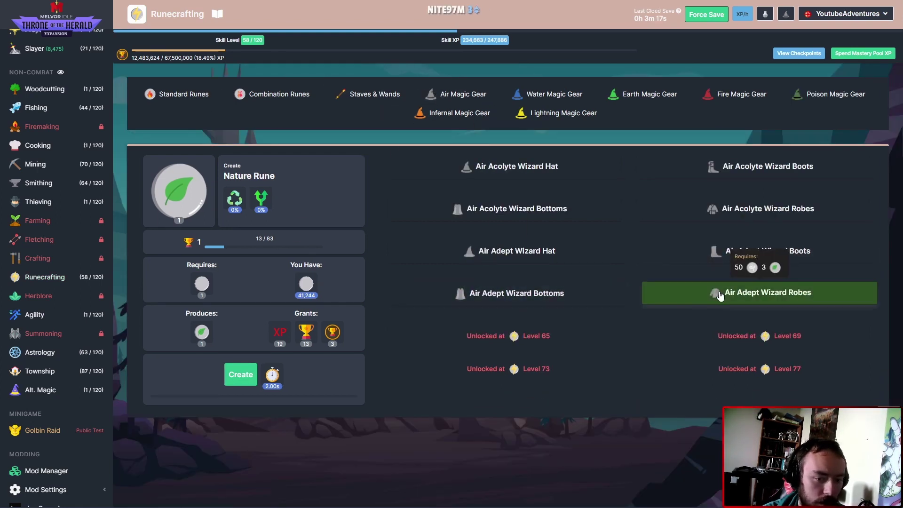
click(180, 94)
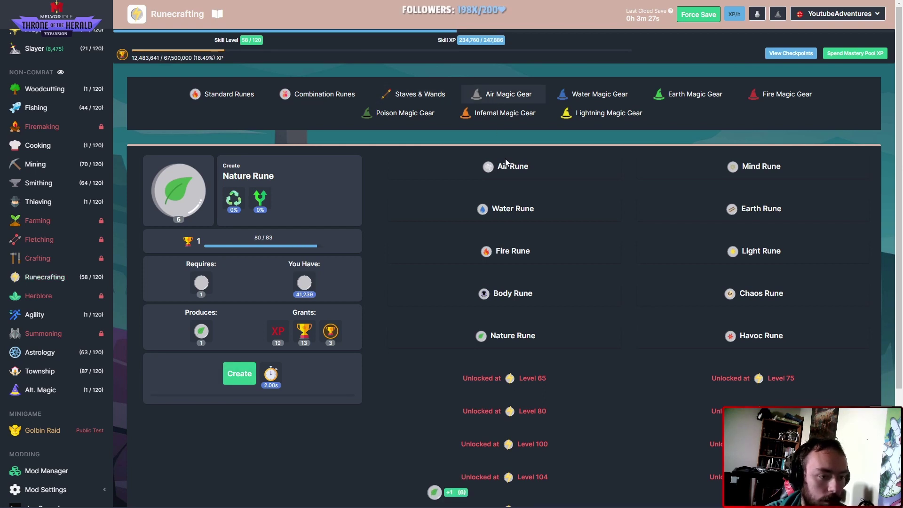
click(504, 94)
click(524, 295)
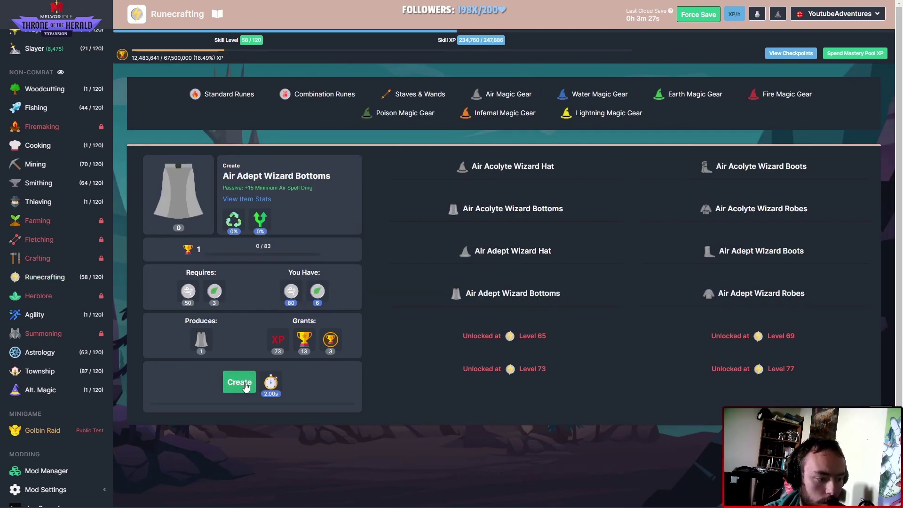
click(240, 382)
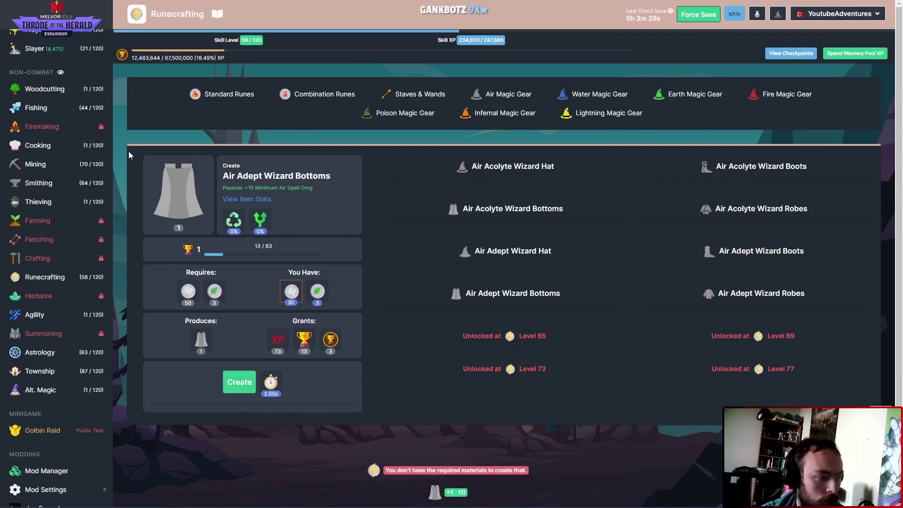
Step: Restart Air Rune crafting and claim all Runecrafting mastery tokens in the bank
click(219, 99)
click(513, 167)
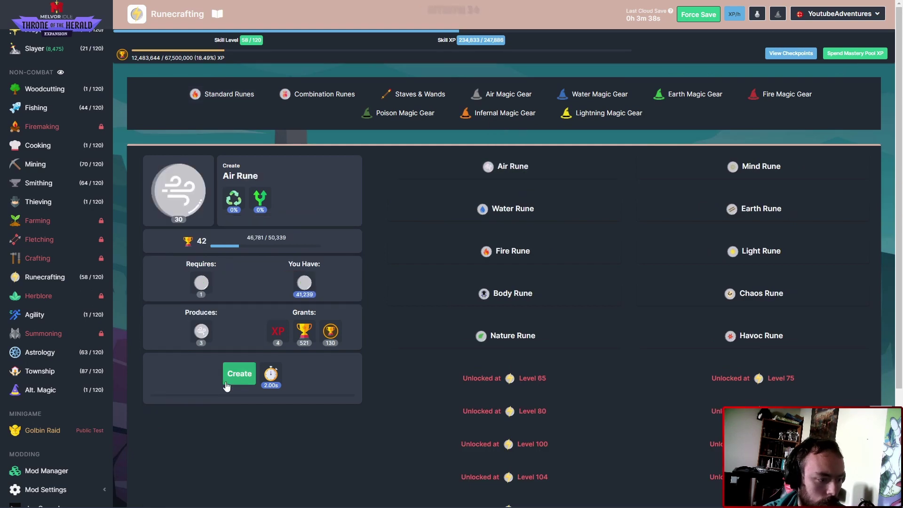
scroll(80, 274, up, 5)
click(61, 94)
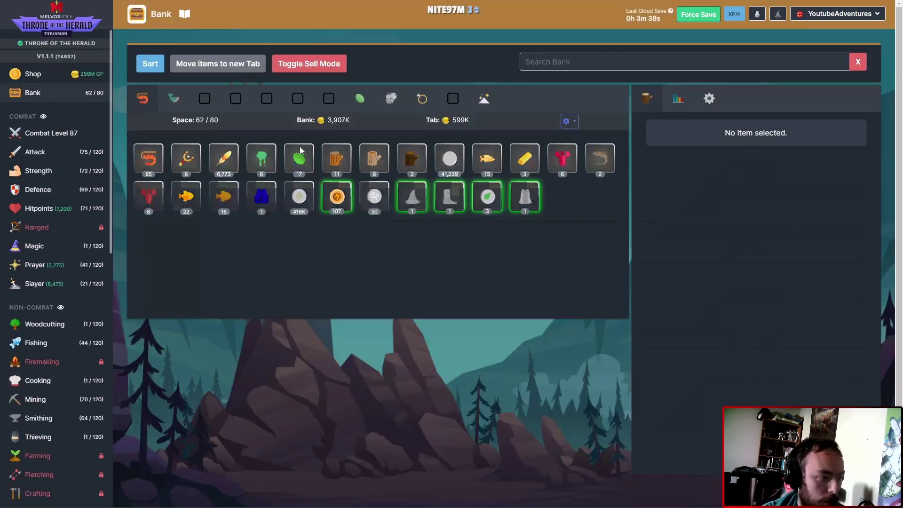
click(336, 197)
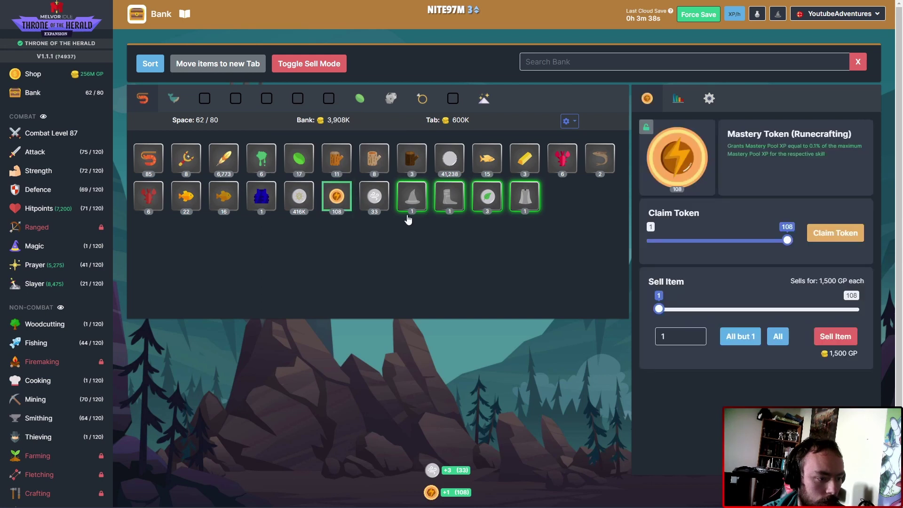
click(836, 234)
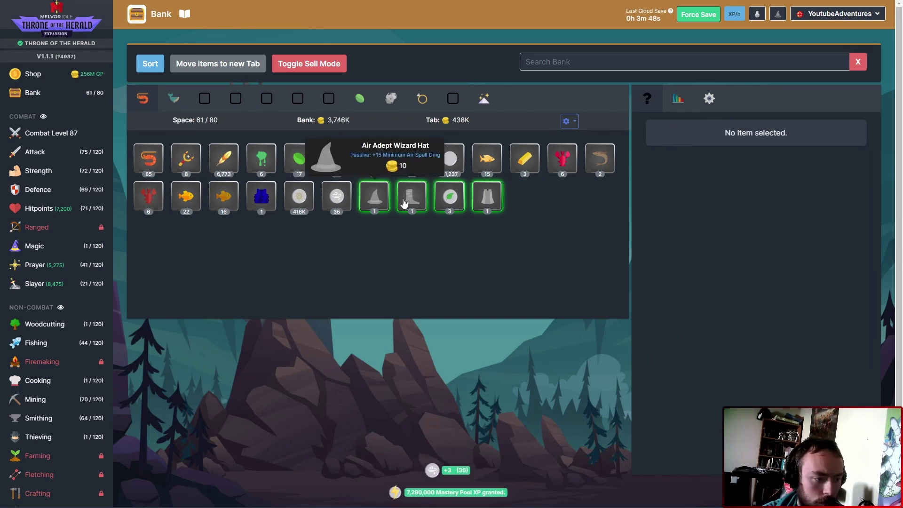
Step: Try equipping the Air Adept Wizard Hat, which needs Magic 35, then browse bank tabs
click(374, 198)
click(450, 198)
click(487, 197)
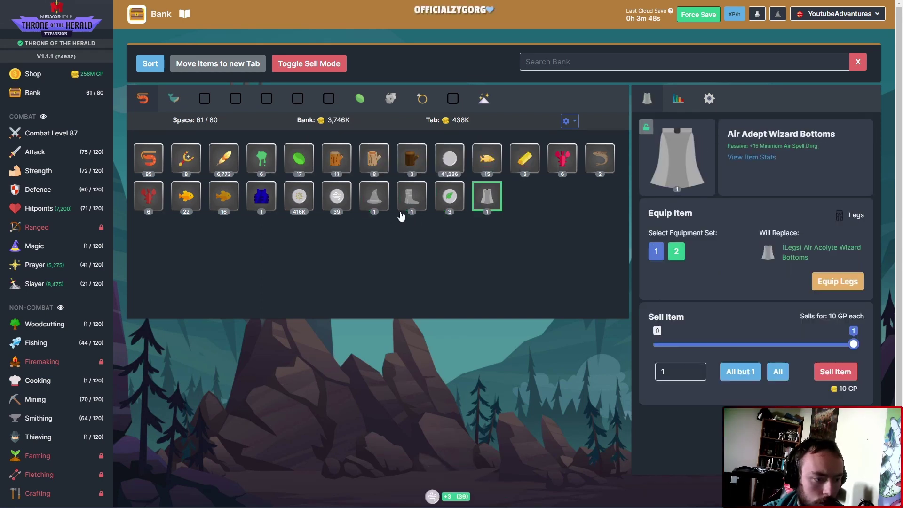
click(374, 196)
click(836, 281)
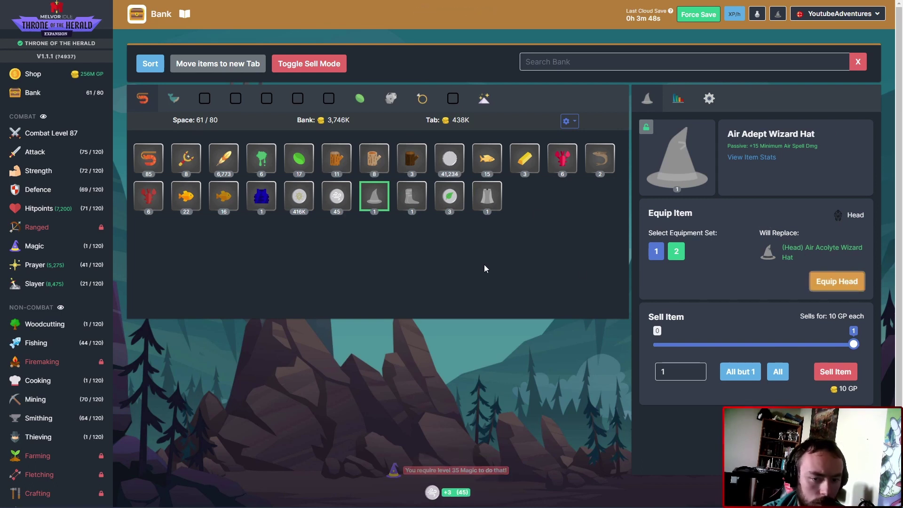
click(849, 283)
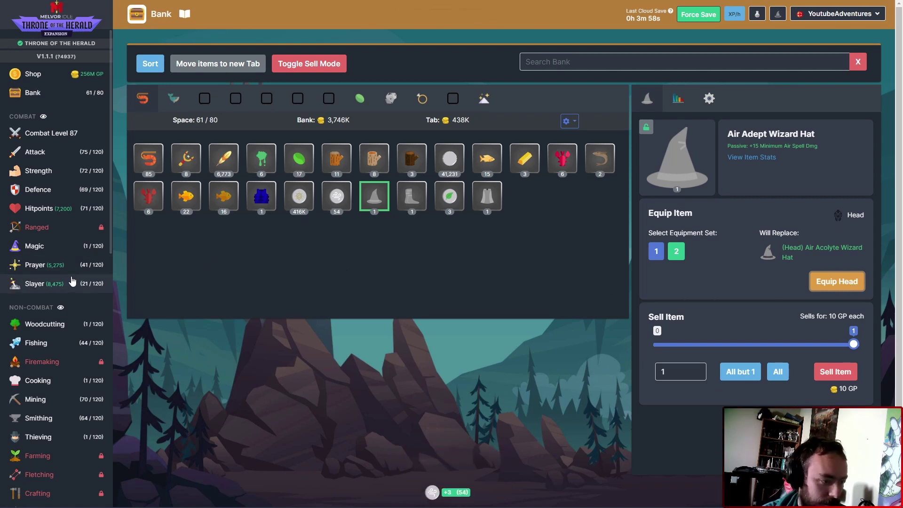
scroll(70, 286, down, 1)
scroll(71, 247, up, 1)
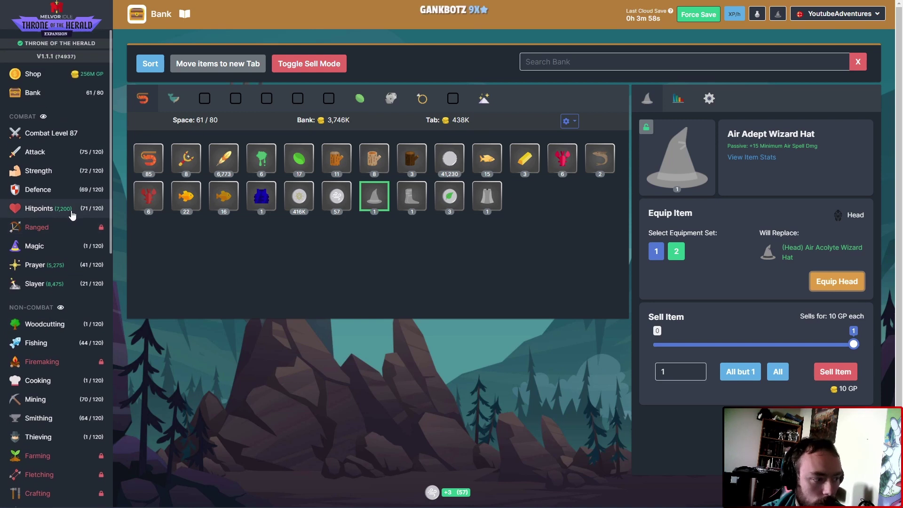
scroll(71, 212, down, 5)
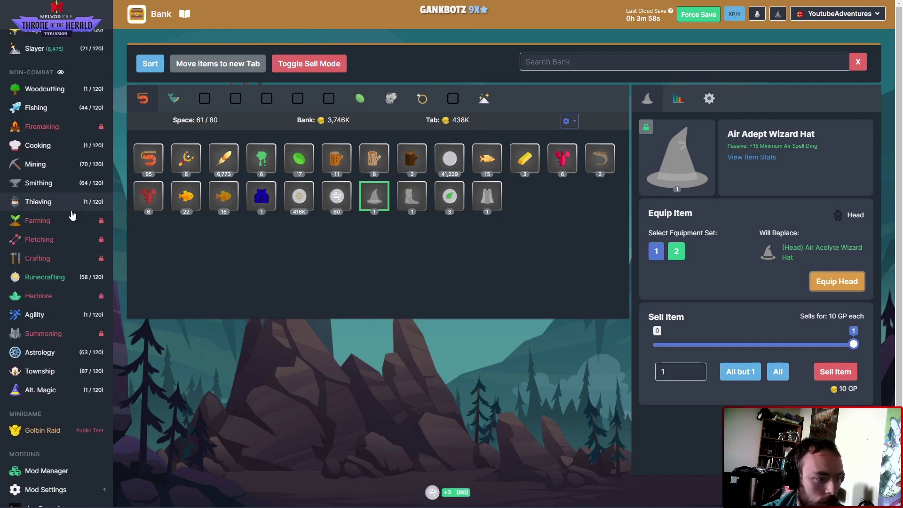
click(422, 99)
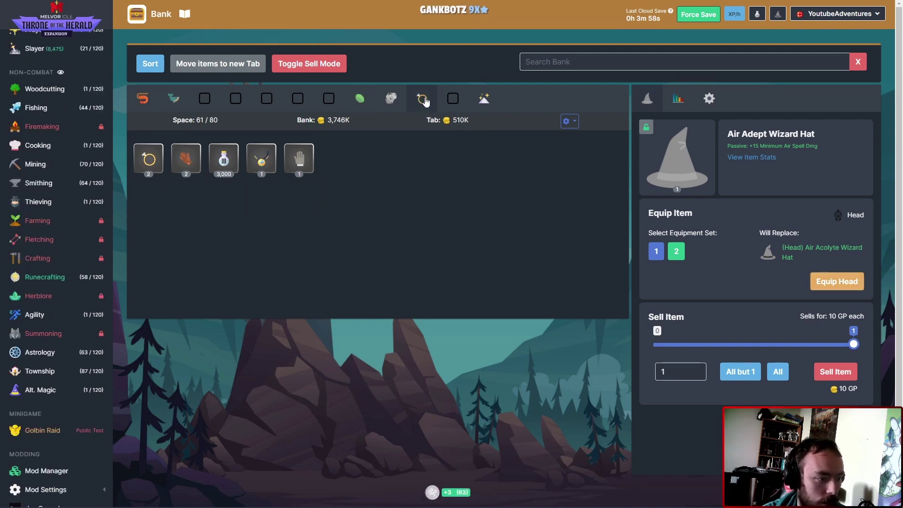
click(392, 99)
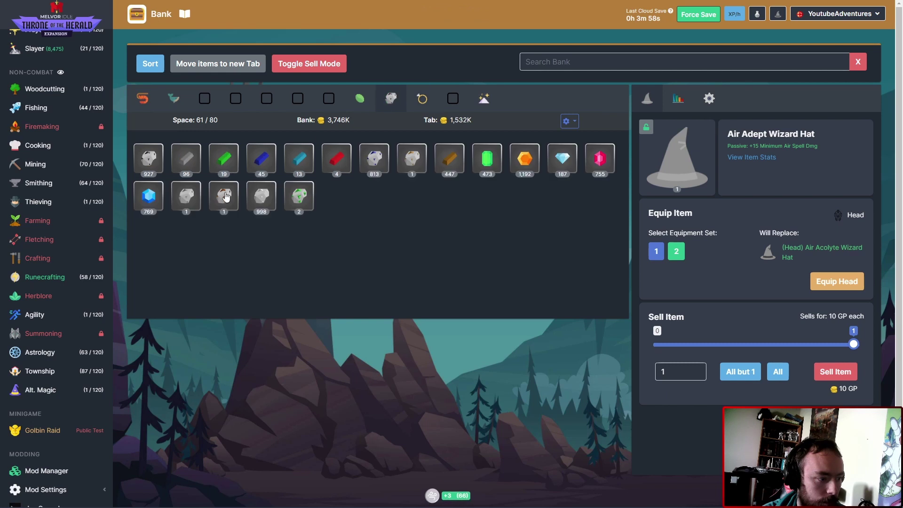
Step: Stop crafting Air Runes and glance at the combat overview
click(69, 278)
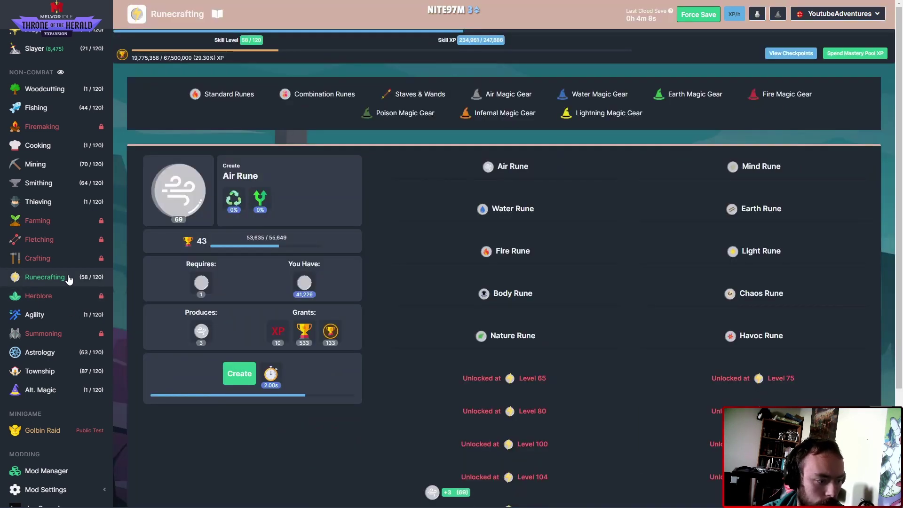
click(239, 374)
scroll(49, 185, up, 5)
click(51, 134)
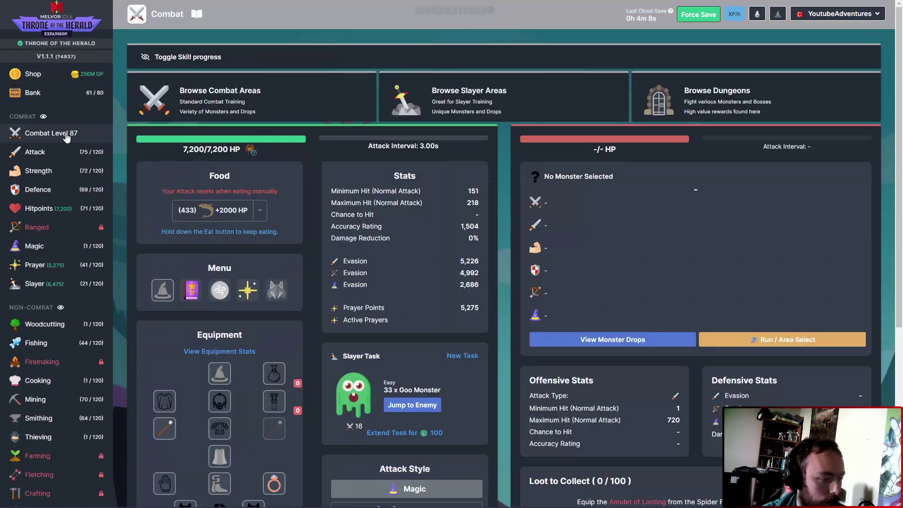
scroll(212, 332, down, 2)
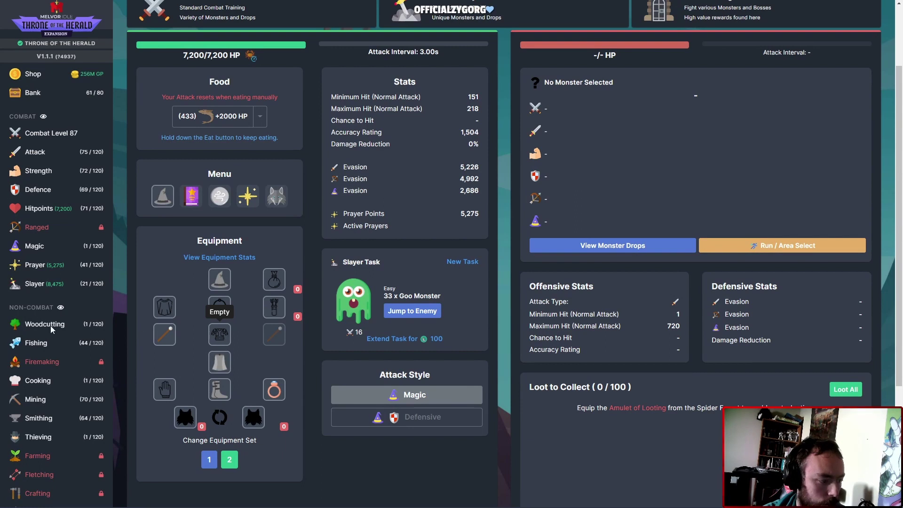
scroll(68, 360, down, 2)
click(73, 421)
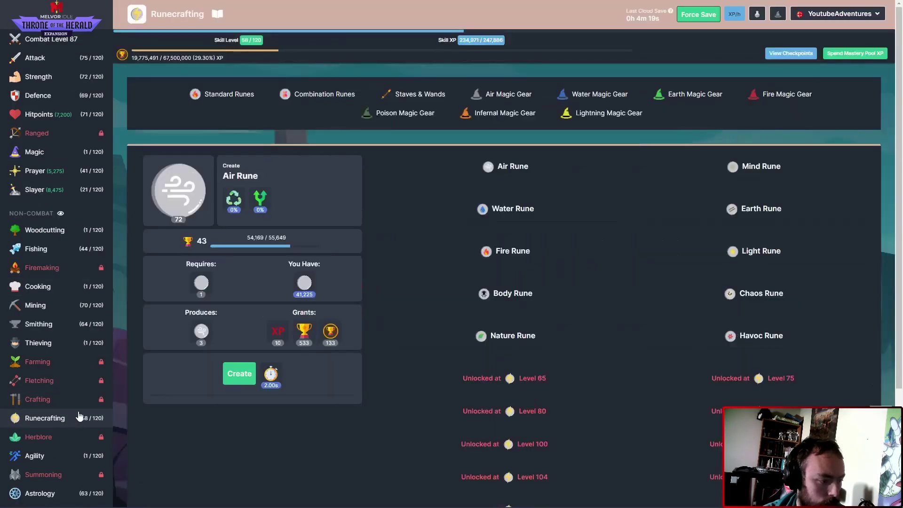
Step: Craft Air Acolyte Wizard Robes and equip them from the bank
click(520, 103)
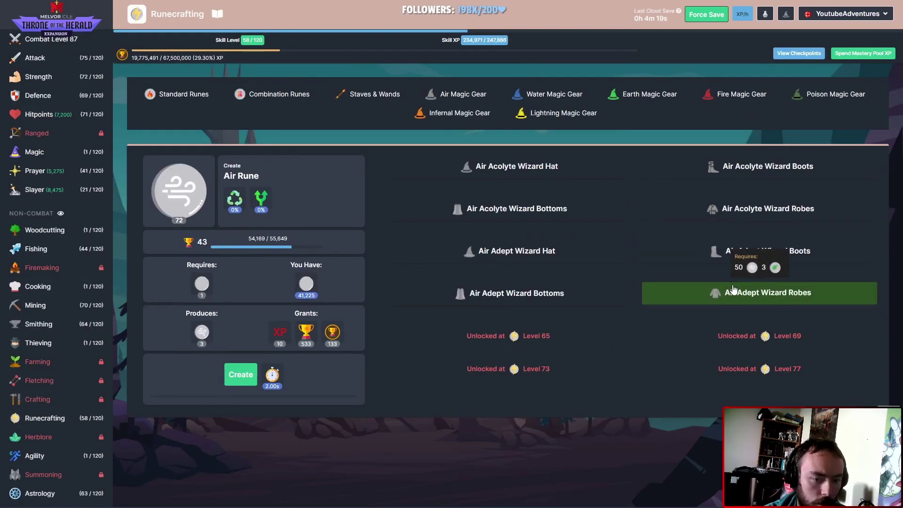
click(760, 208)
click(235, 384)
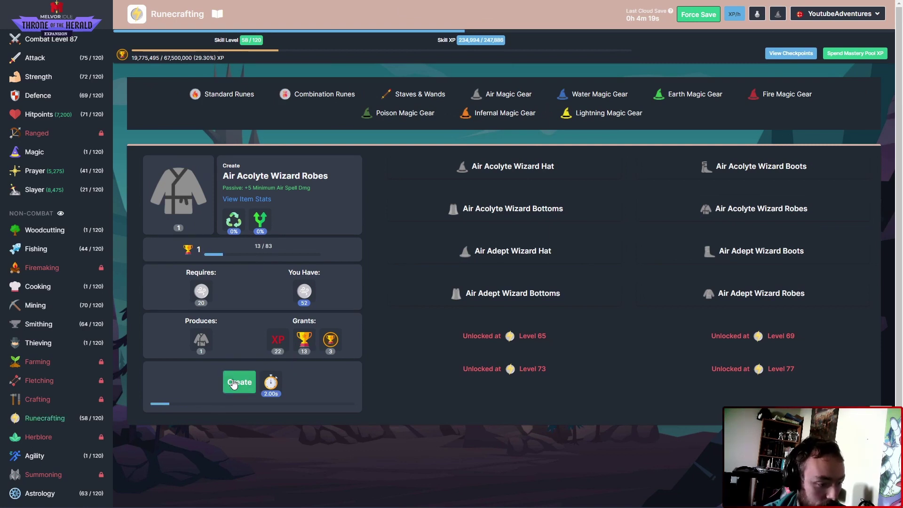
scroll(78, 170, up, 3)
click(64, 94)
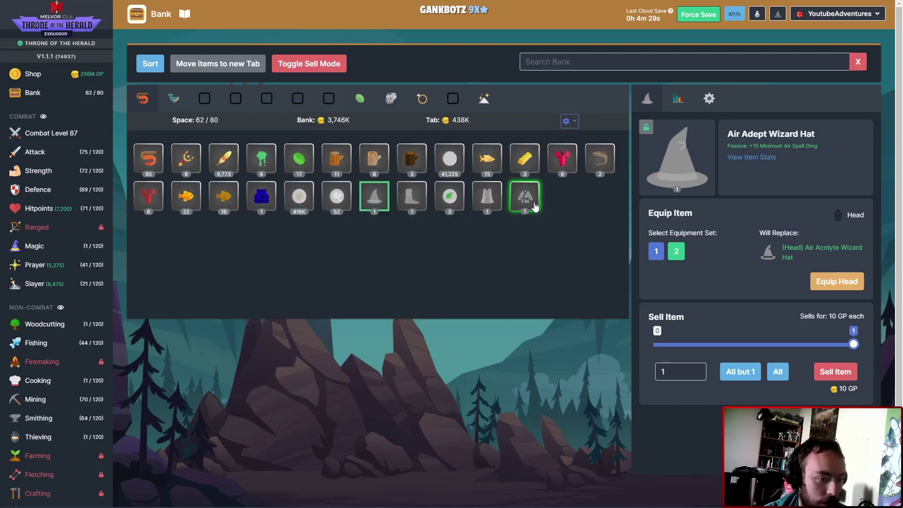
click(524, 196)
click(837, 280)
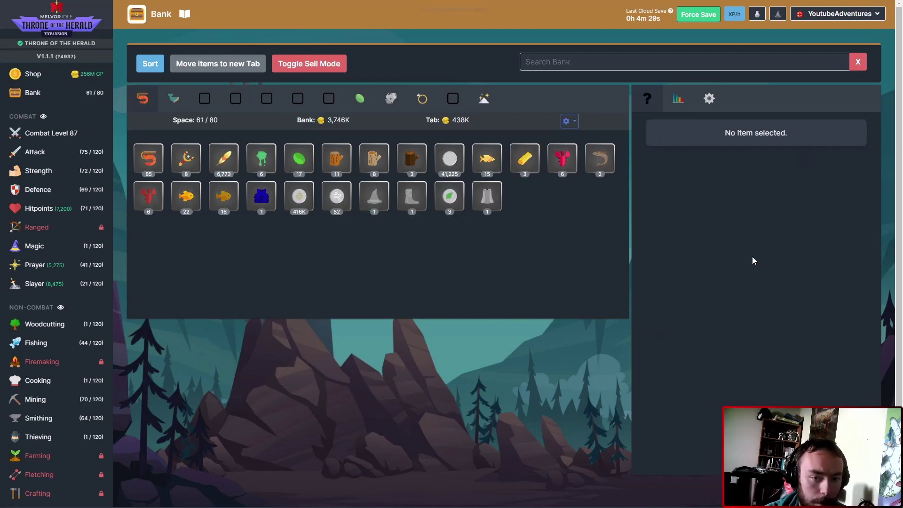
Step: Browse the standard combat areas and fight the Tentacle in Sandy Shores
click(72, 135)
scroll(195, 200, down, 2)
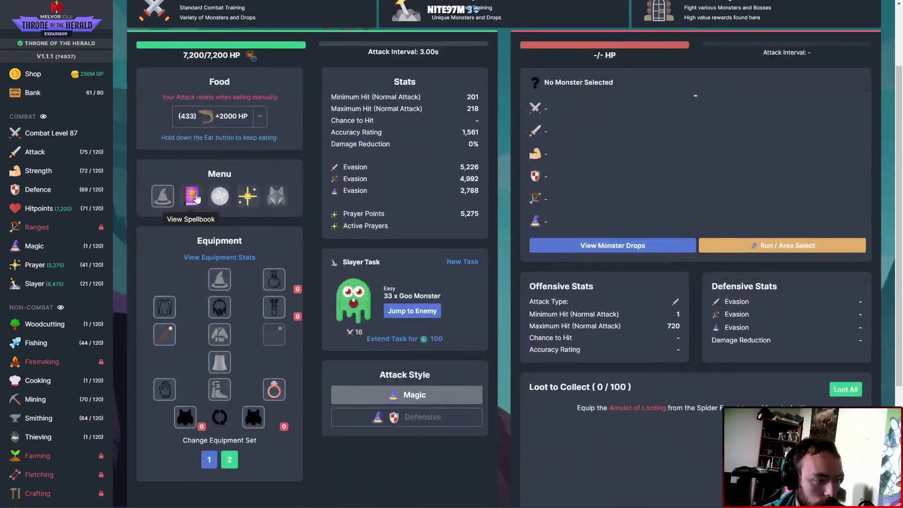
scroll(195, 199, up, 2)
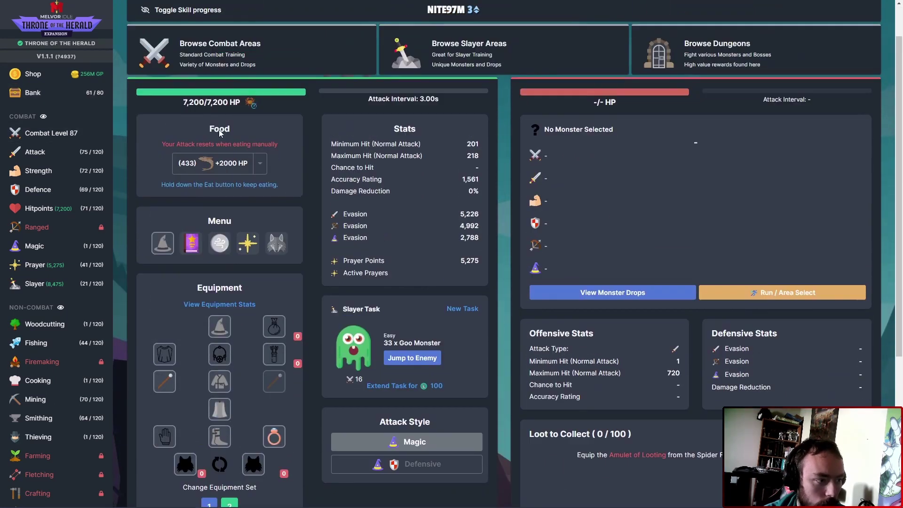
click(231, 62)
click(317, 173)
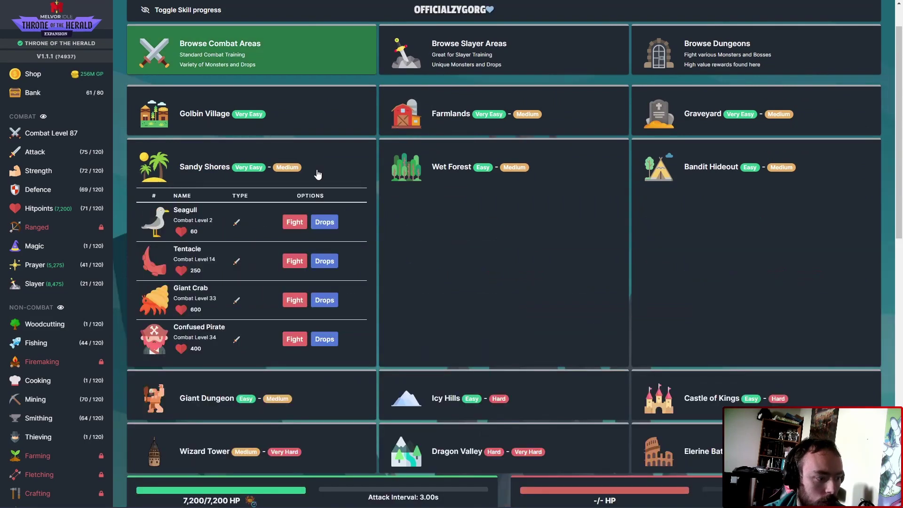
click(295, 261)
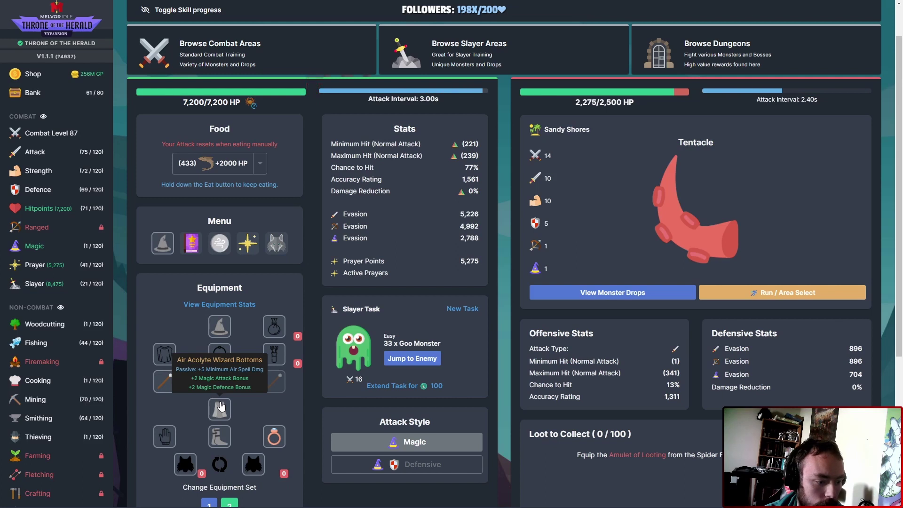
scroll(550, 243, up, 1)
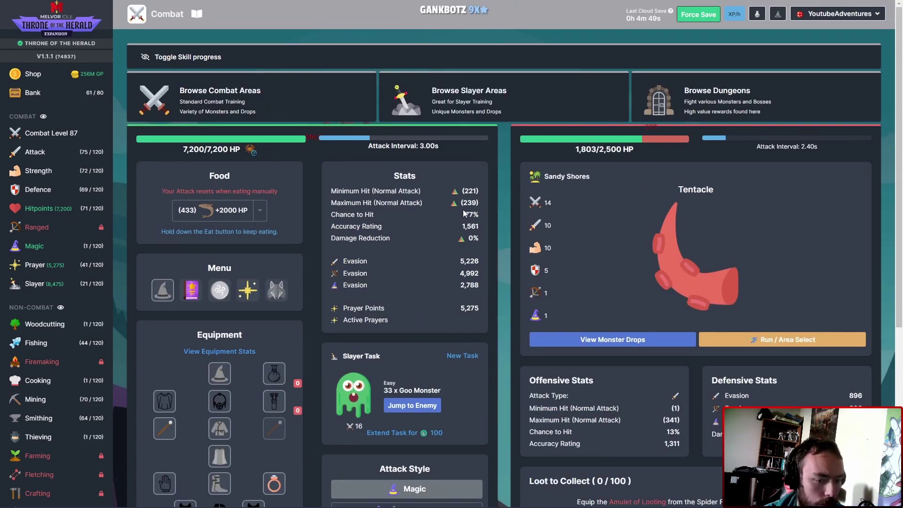
scroll(484, 213, down, 1)
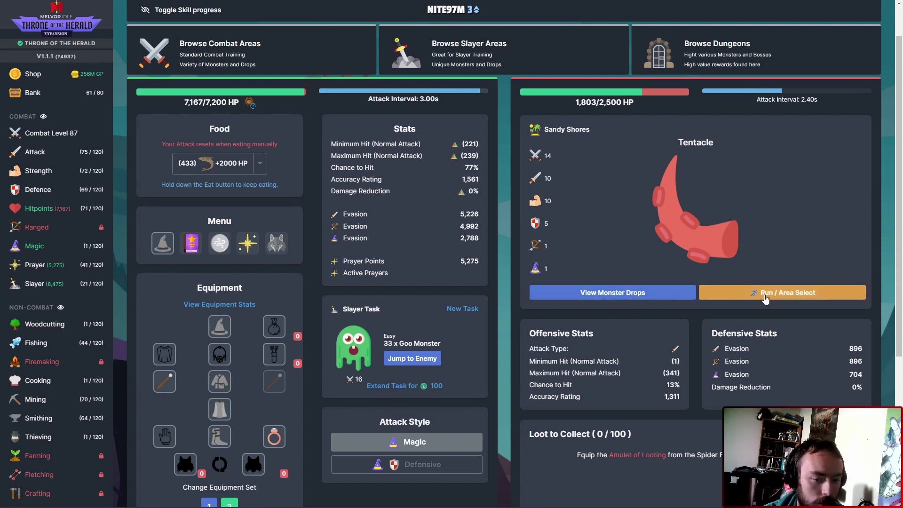
scroll(644, 211, up, 2)
Step: Show the combat skill progress table with XP per hour
click(734, 13)
click(162, 57)
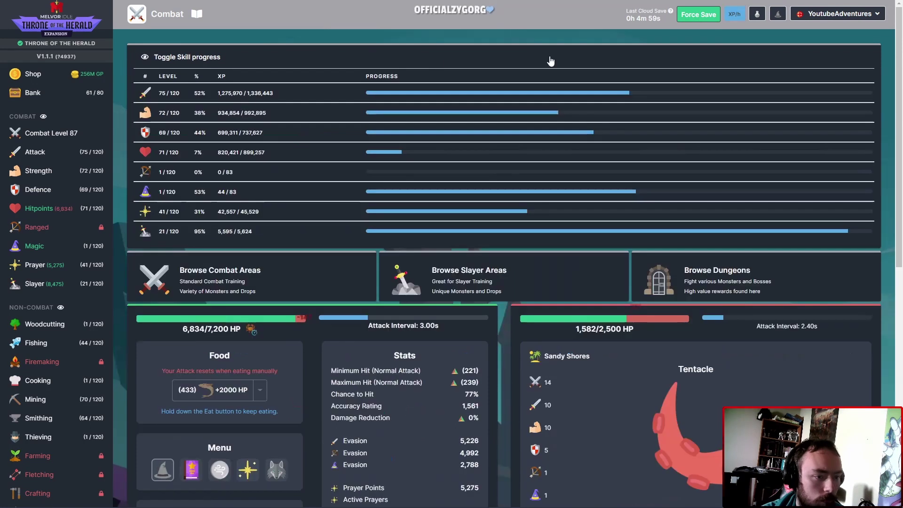
click(674, 182)
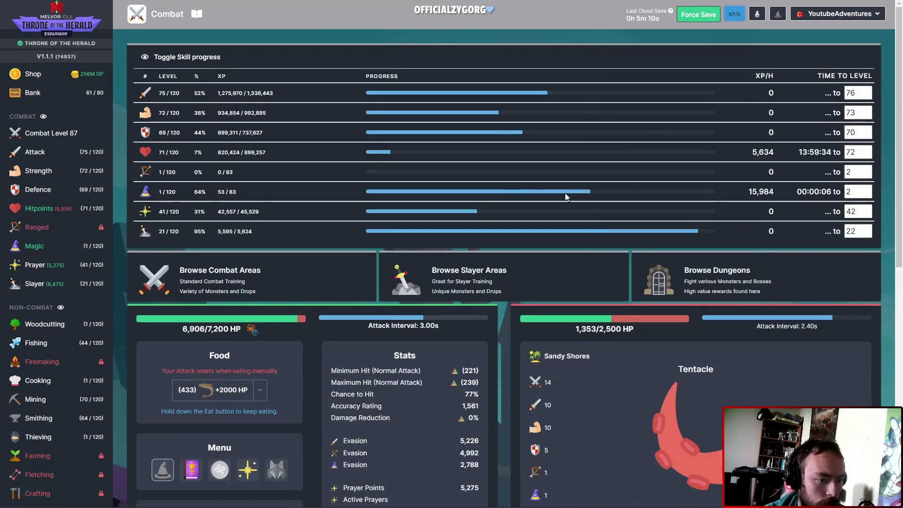
Step: Raise the Magic target level to 56, estimating about 24 hours
double_click(867, 189)
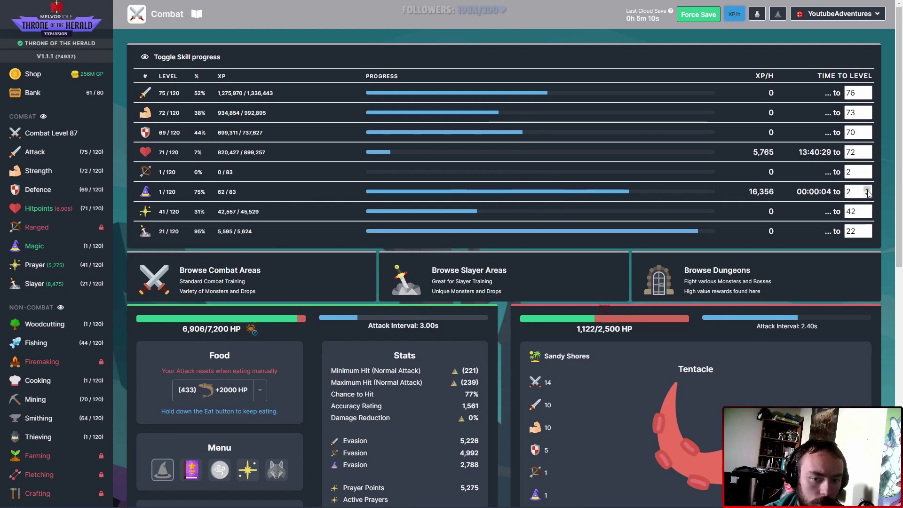
double_click(867, 189)
double_click(868, 189)
double_click(867, 189)
click(868, 189)
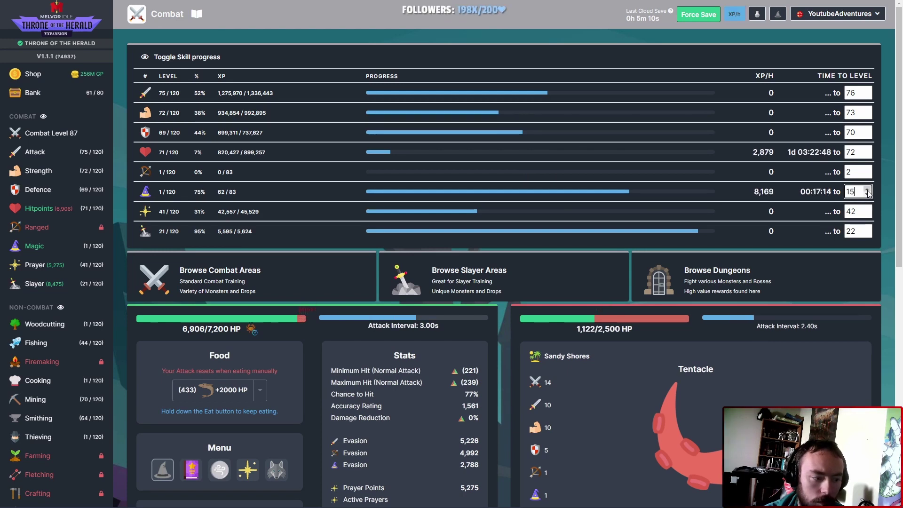
double_click(867, 189)
click(867, 189)
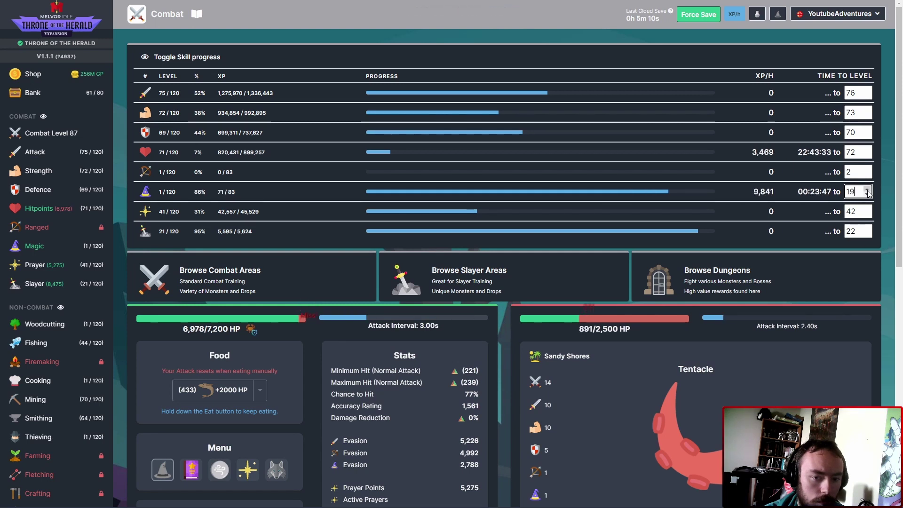
click(868, 189)
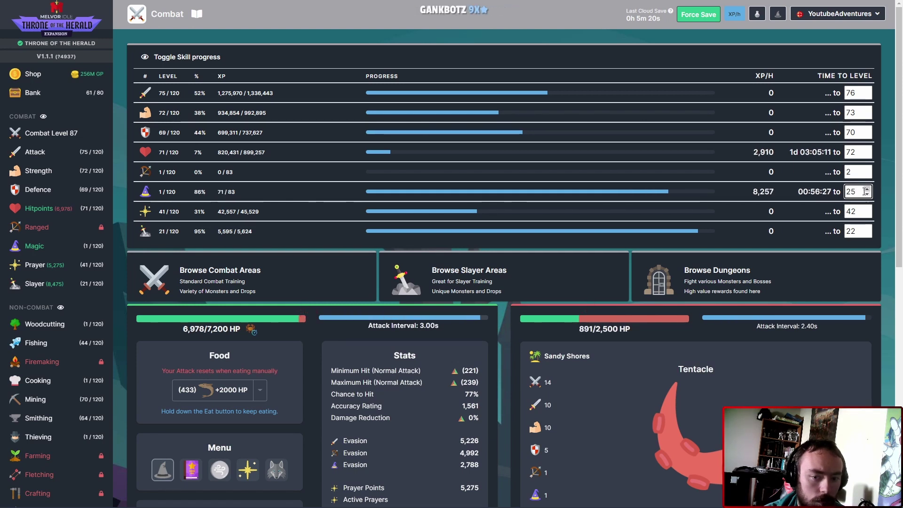
drag(855, 192, 829, 195)
text(3)
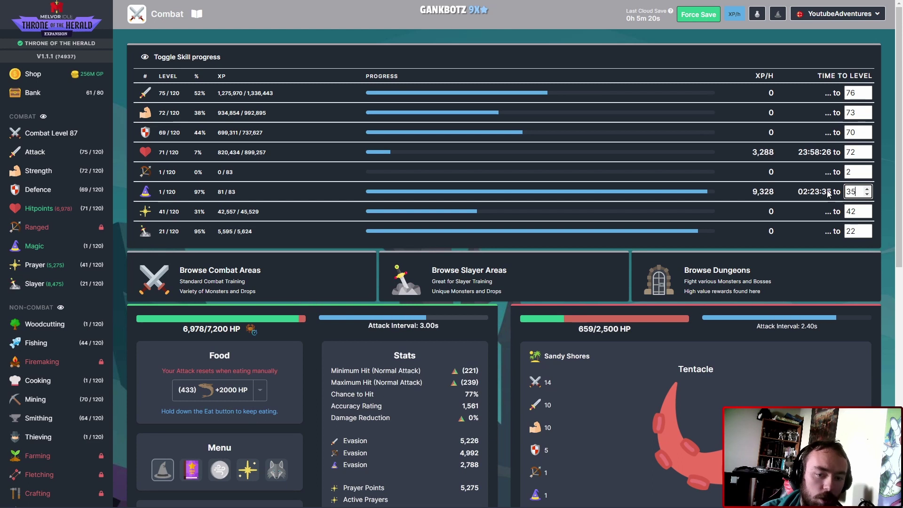
text(5)
click(868, 189)
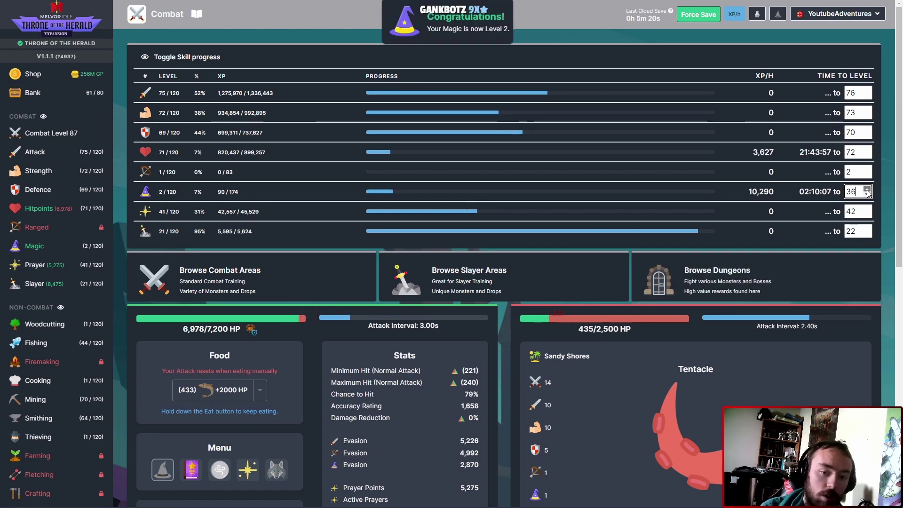
click(867, 189)
click(868, 189)
click(868, 189)
click(868, 189)
click(867, 189)
click(868, 189)
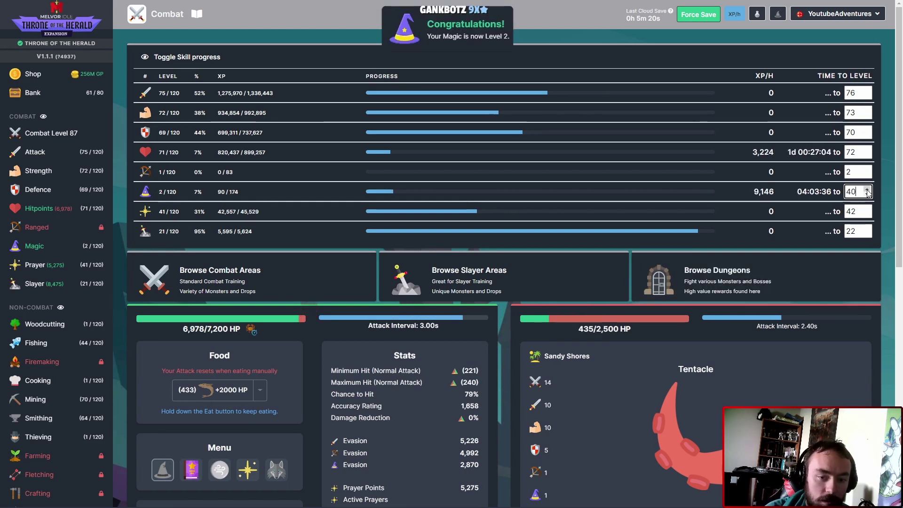
click(868, 189)
click(867, 189)
click(868, 189)
click(868, 190)
click(868, 190)
click(868, 190)
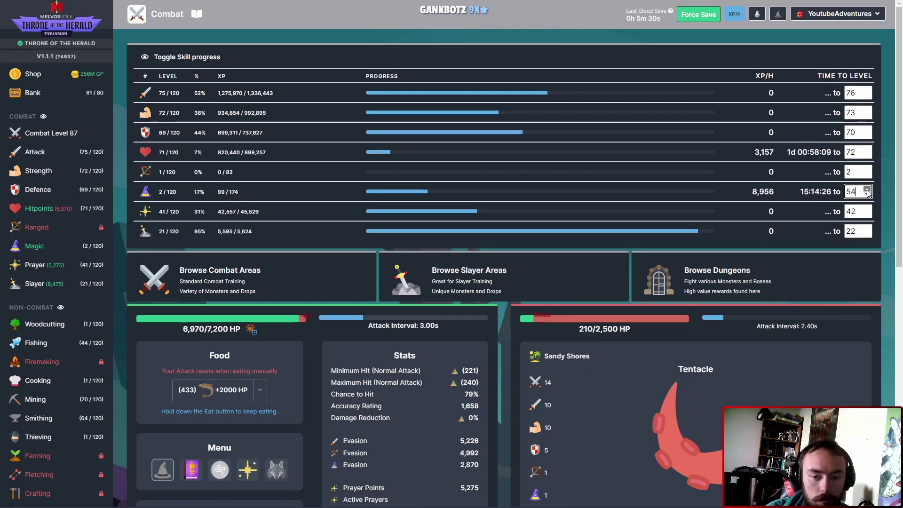
click(868, 189)
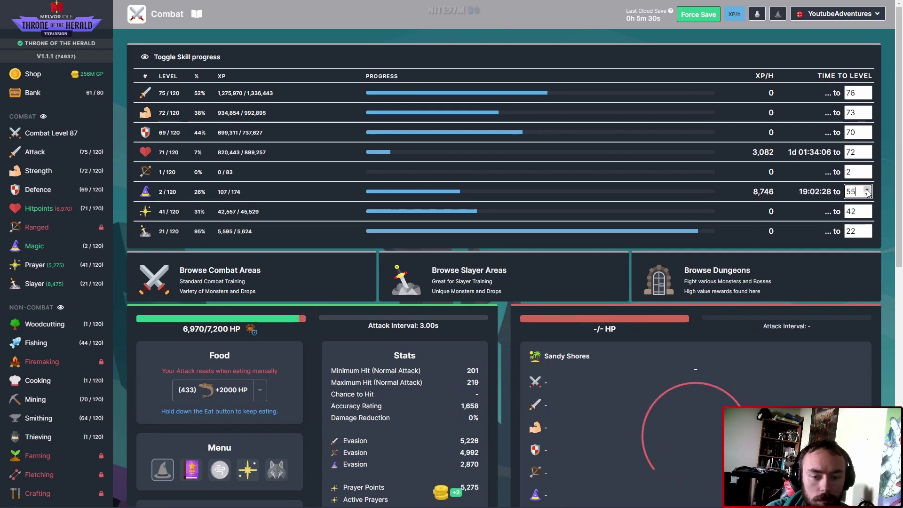
click(868, 189)
click(868, 189)
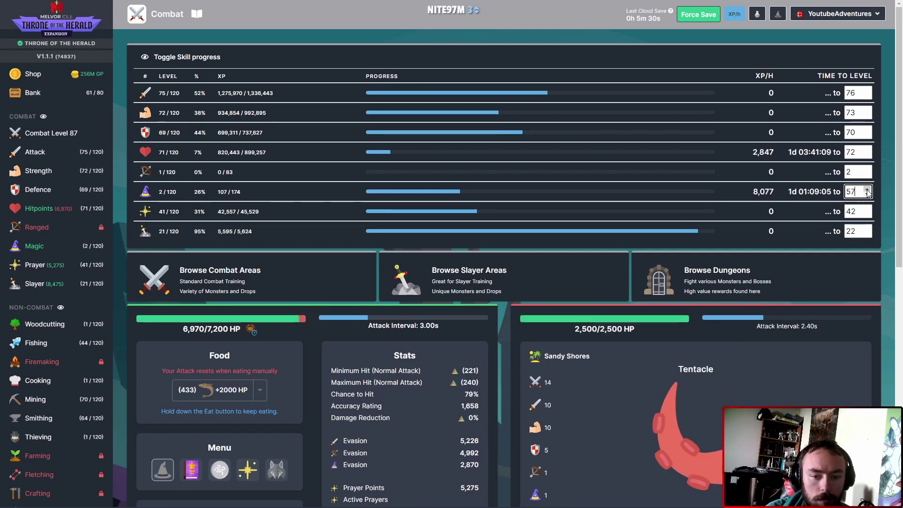
click(867, 194)
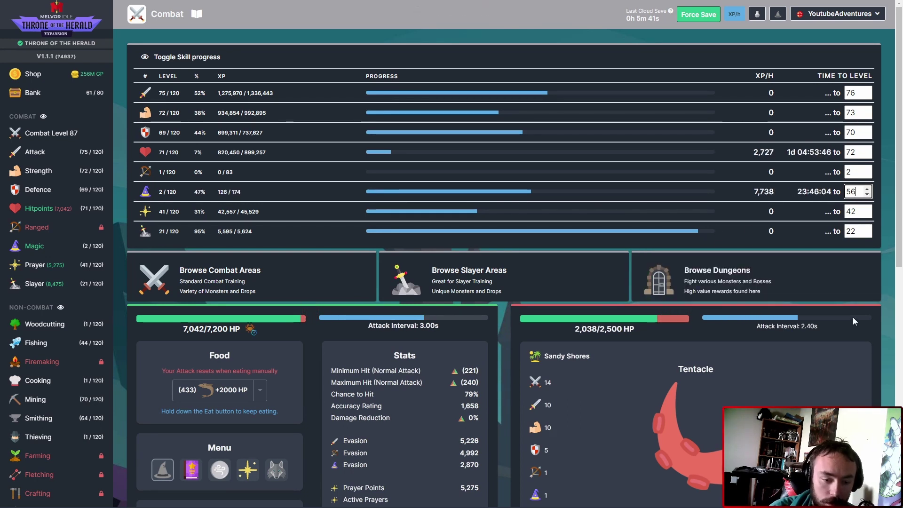
scroll(498, 359, down, 5)
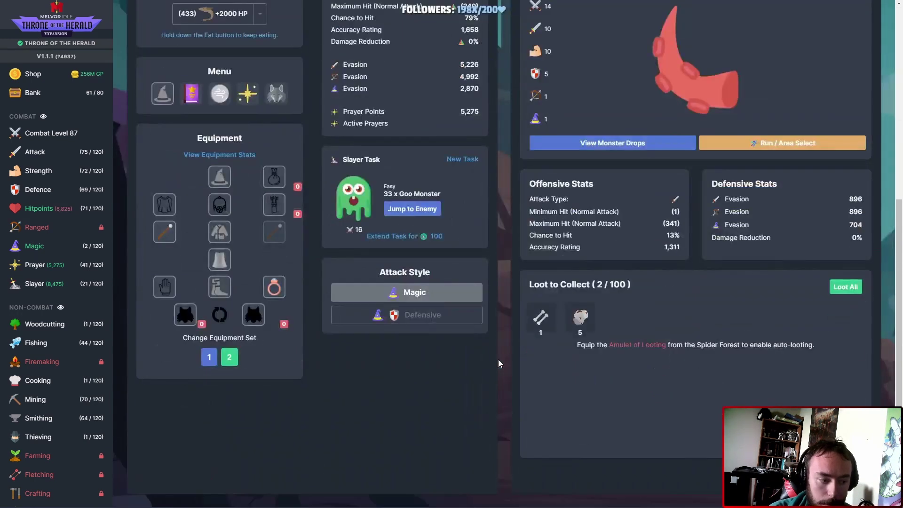
click(276, 289)
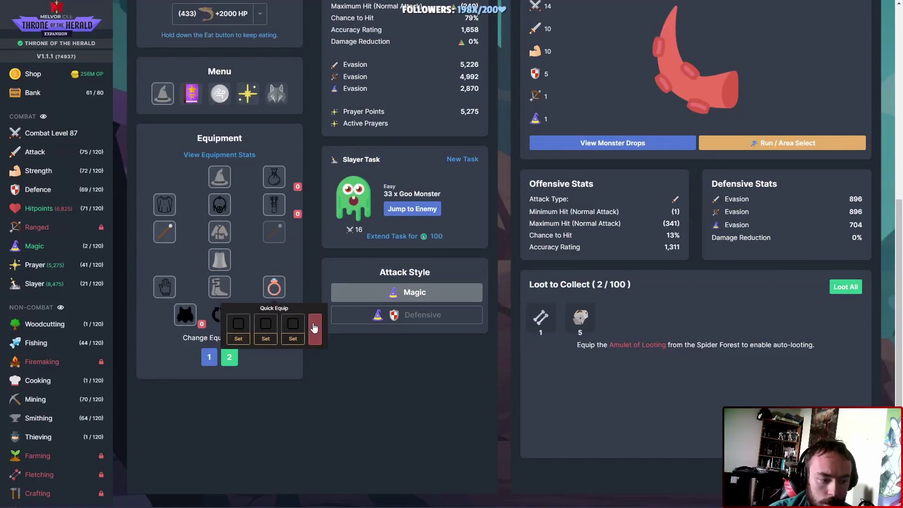
click(63, 100)
click(423, 103)
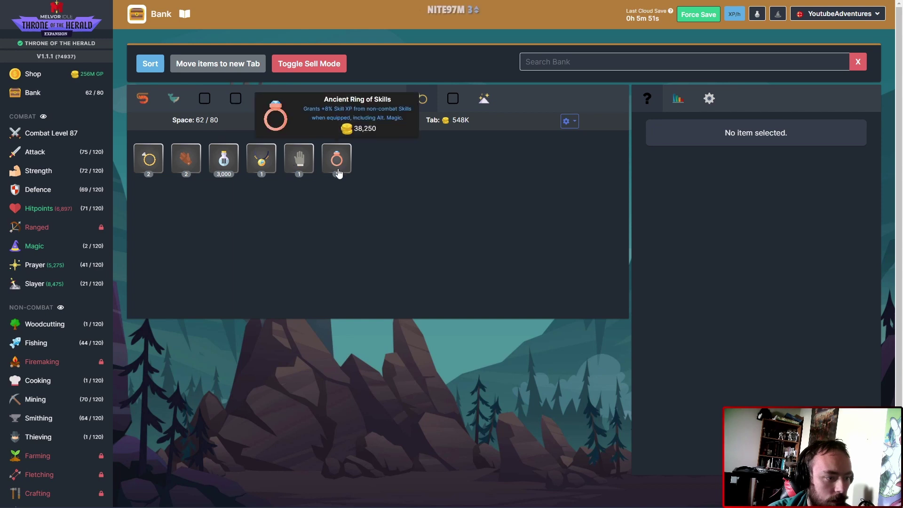
click(181, 103)
click(145, 100)
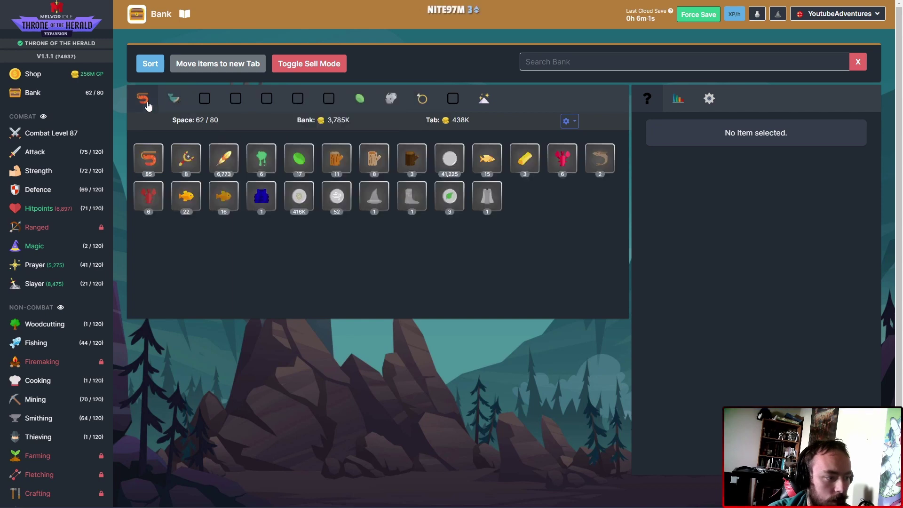
click(174, 100)
click(159, 161)
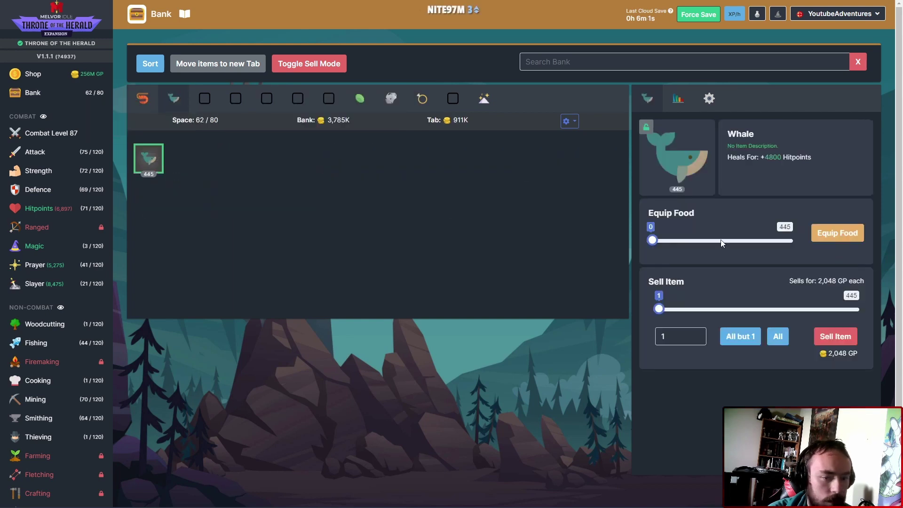
drag(721, 243, 787, 241)
click(843, 236)
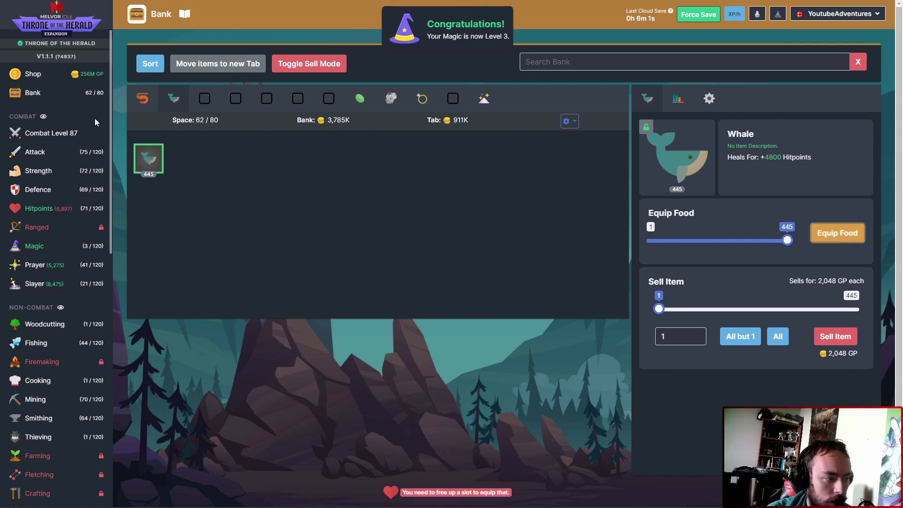
click(61, 134)
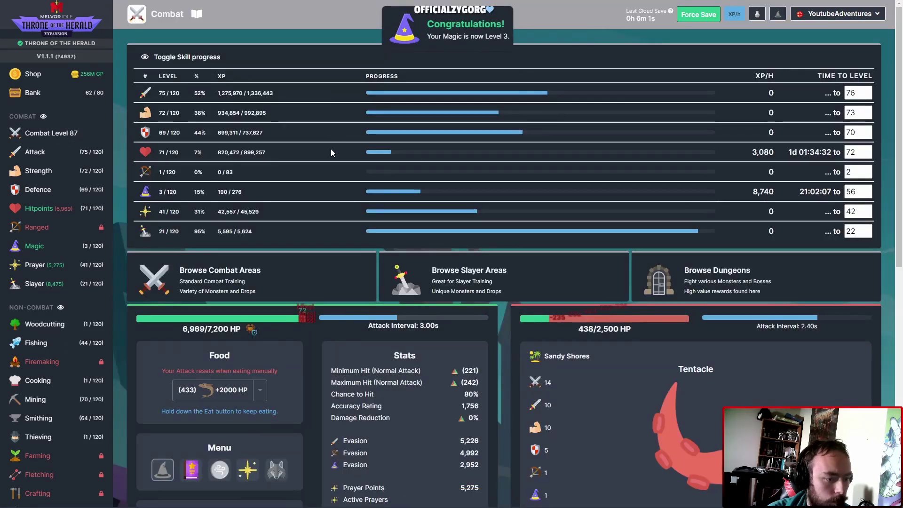
scroll(331, 160, down, 3)
Step: Check the Spellbook, Runes and Equipment panels, then loot all Tentacle drops
click(191, 235)
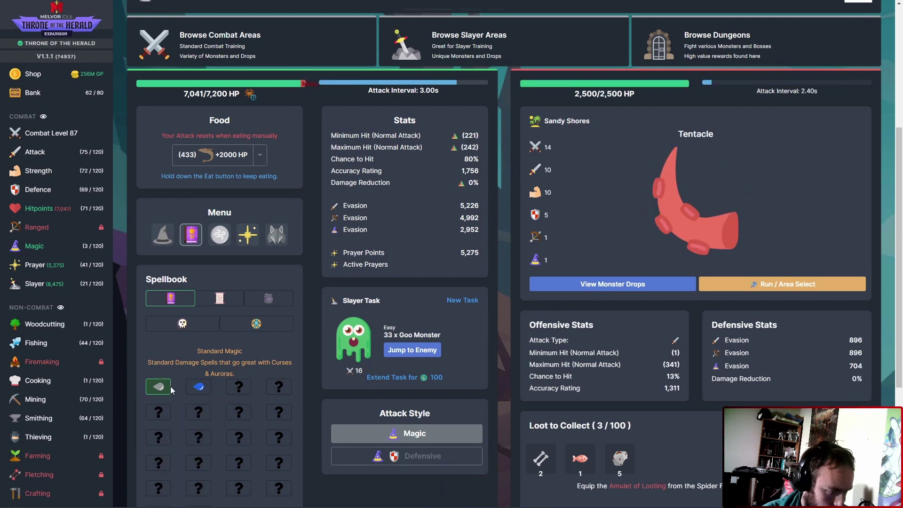
click(220, 234)
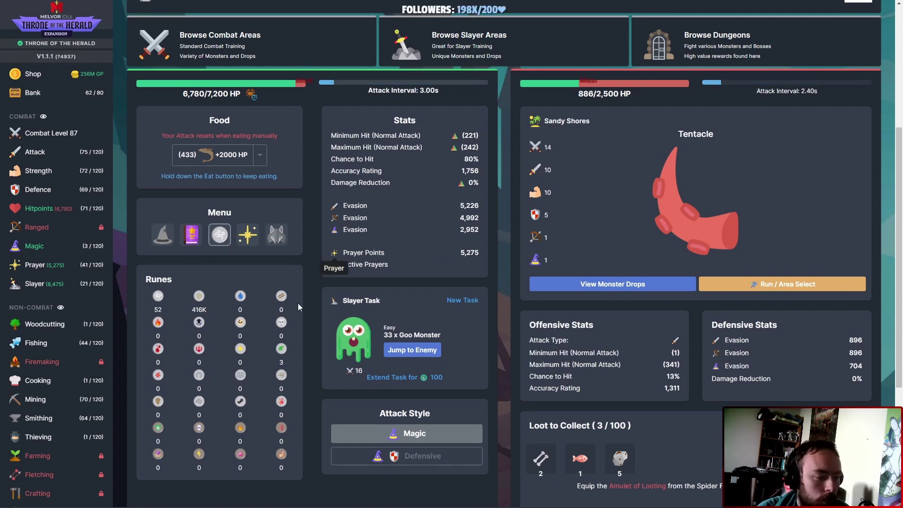
click(163, 234)
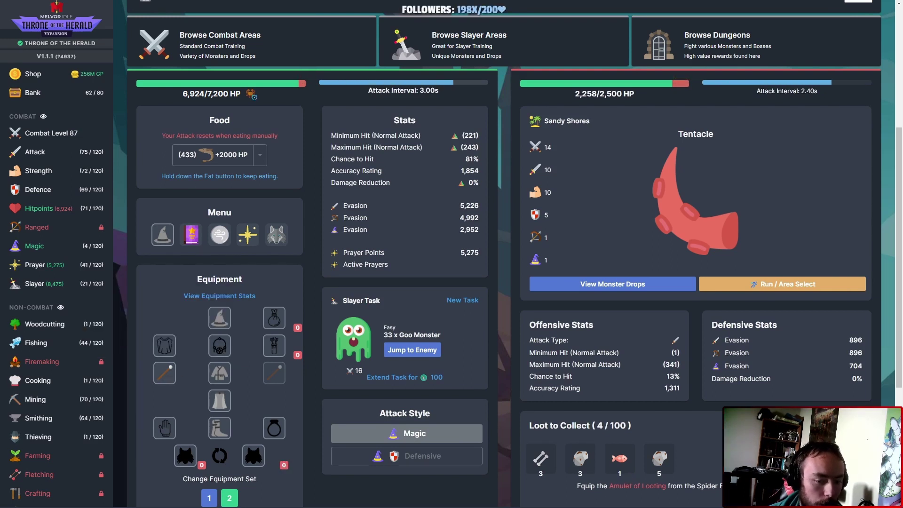
click(832, 426)
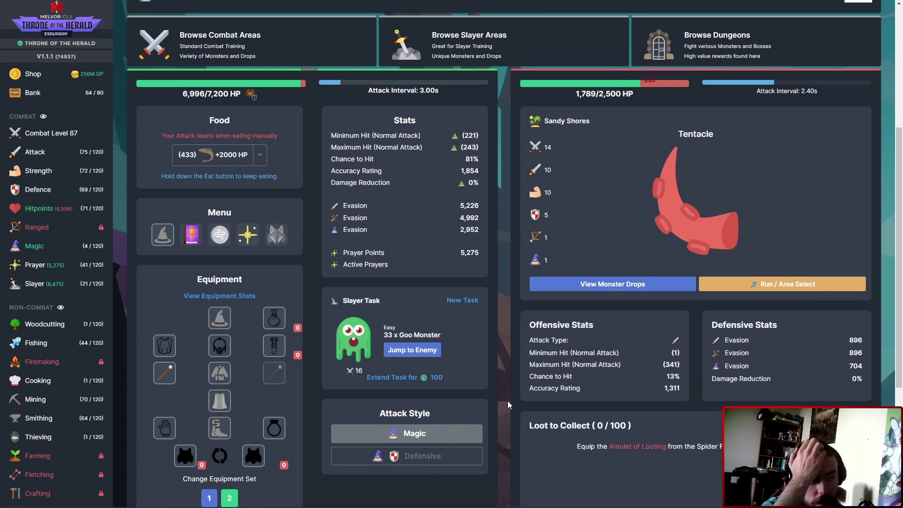
scroll(59, 409, down, 1)
scroll(61, 437, down, 1)
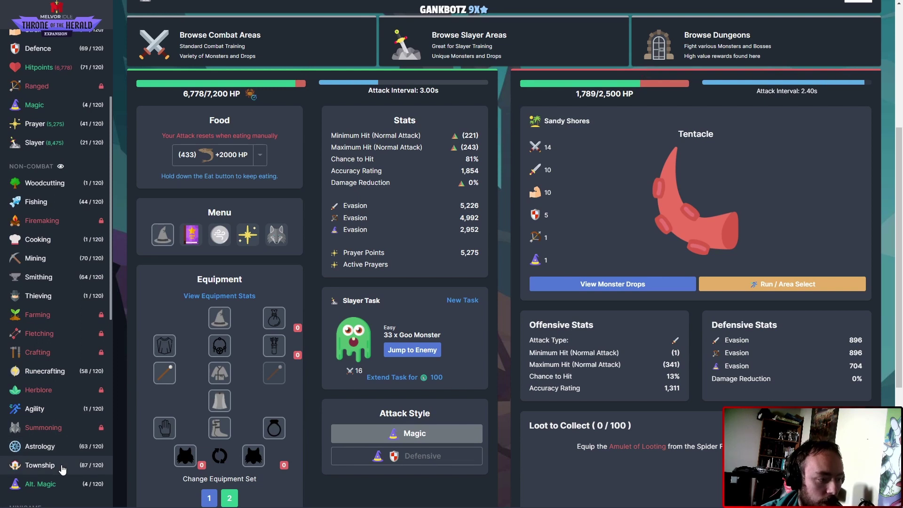
Step: Spend the one available Township tick and view all buildings across every biome
click(41, 465)
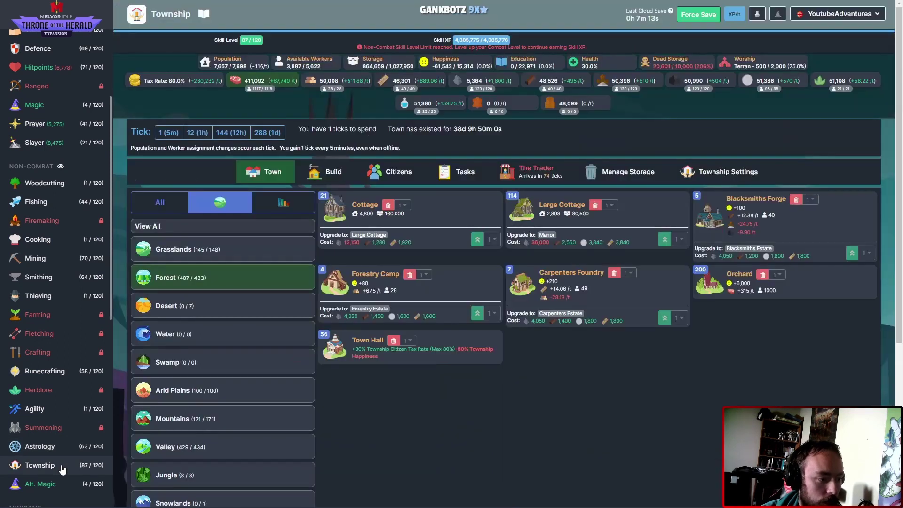
click(169, 133)
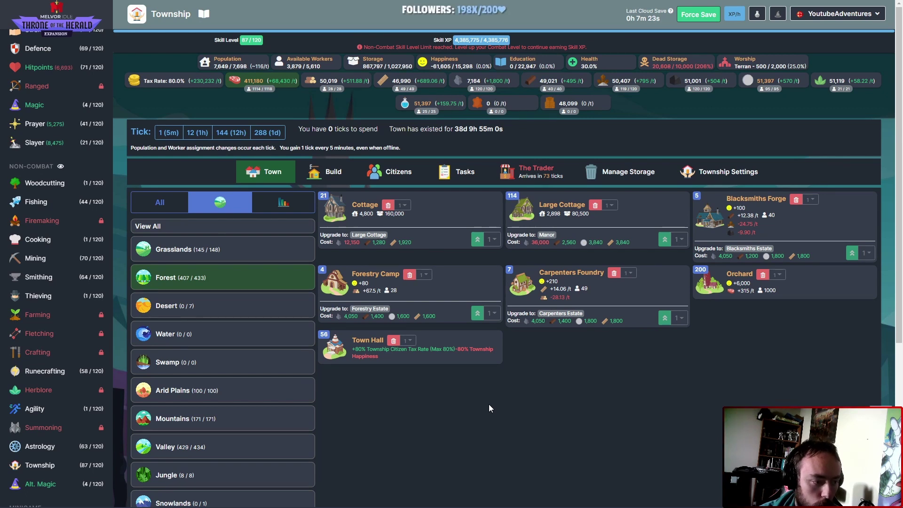
click(256, 227)
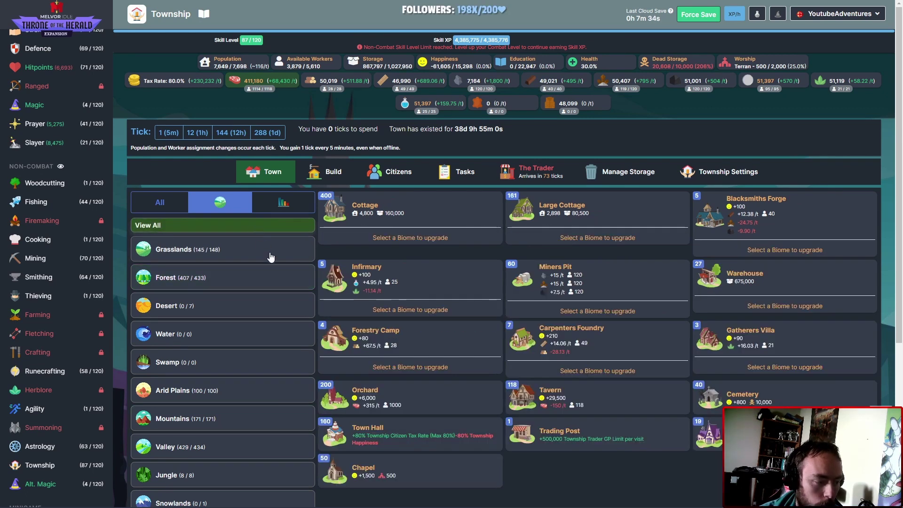